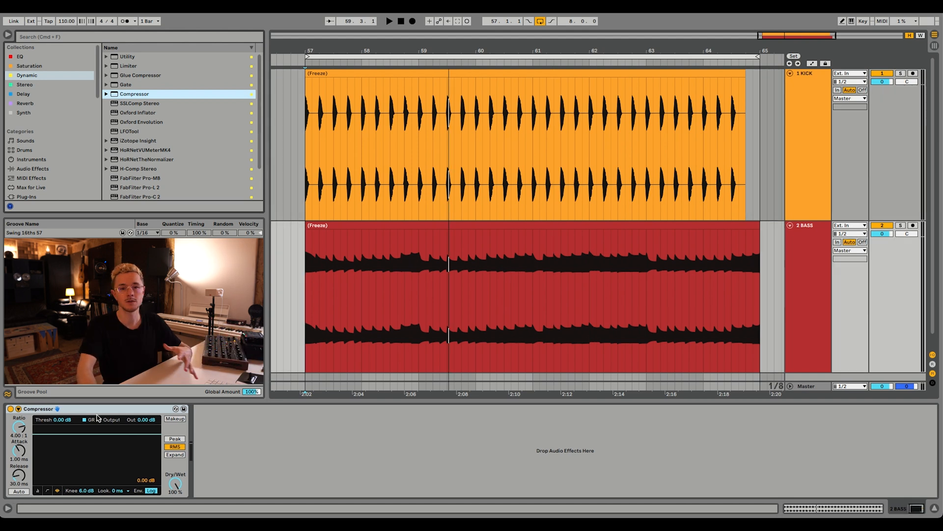
Show the Compressor's transfer curve, solo the bass track and set the threshold to -19.1 dB during playback.
click(47, 491)
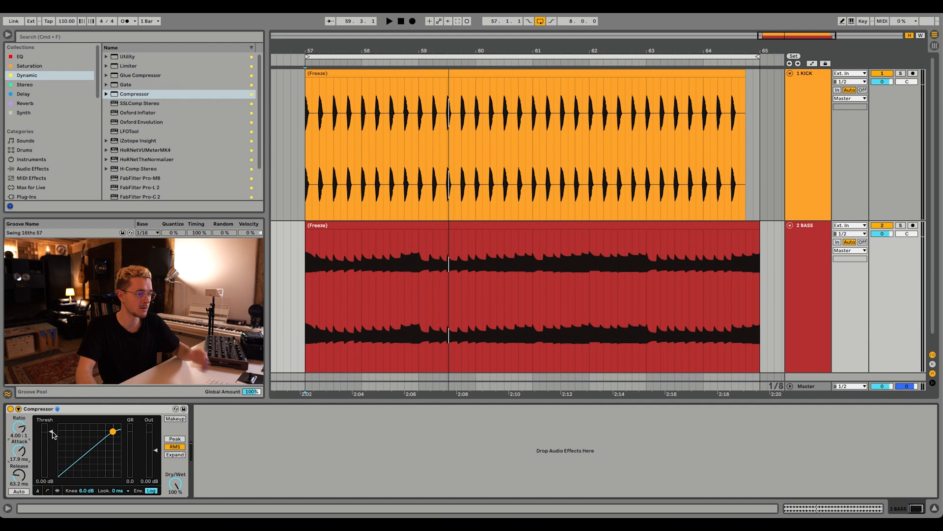
click(901, 226)
key(space)
drag(51, 442, 19, 447)
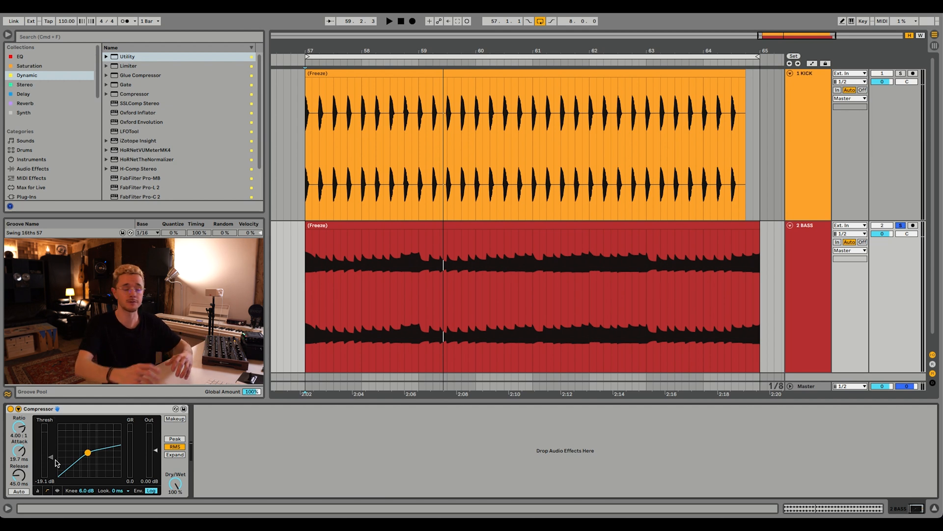
Add a Utility after the Compressor on the bass track and group both devices into an audio effect rack.
click(129, 57)
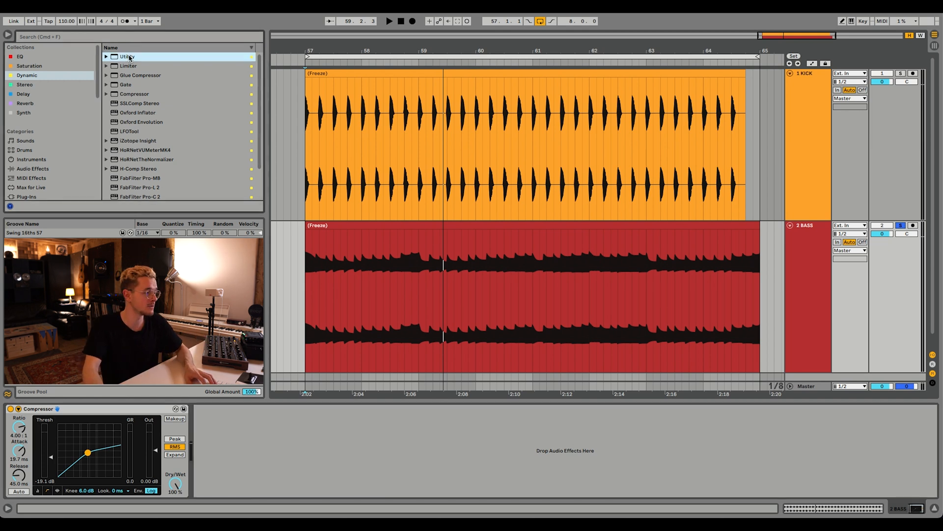
drag(129, 57, 266, 452)
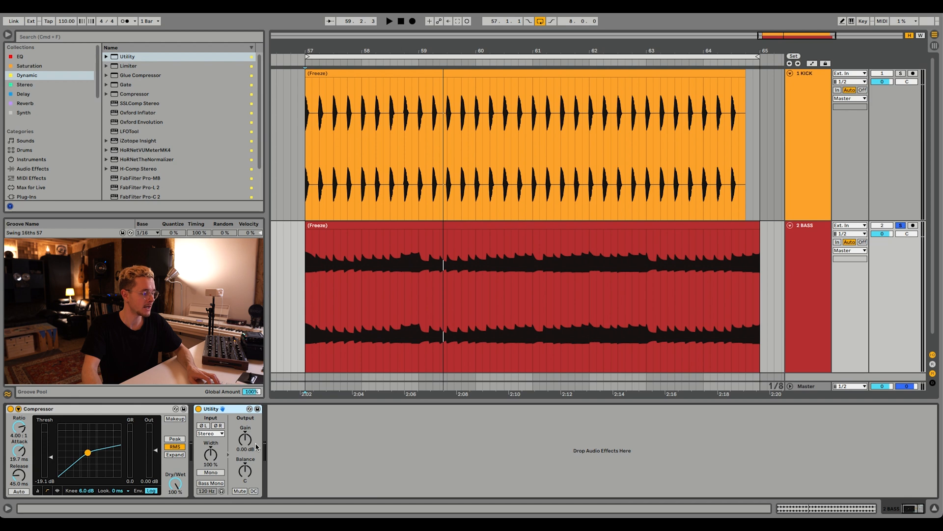
shift+click(113, 410)
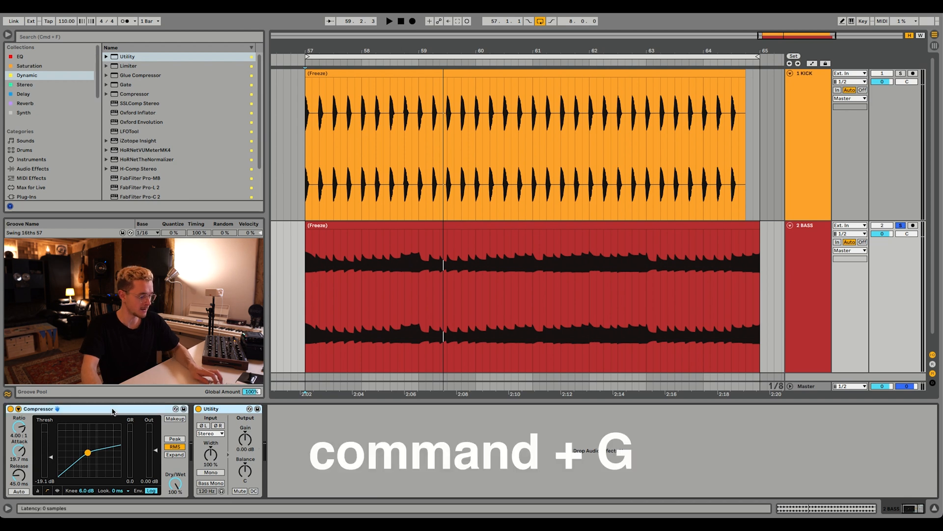
key(super+g)
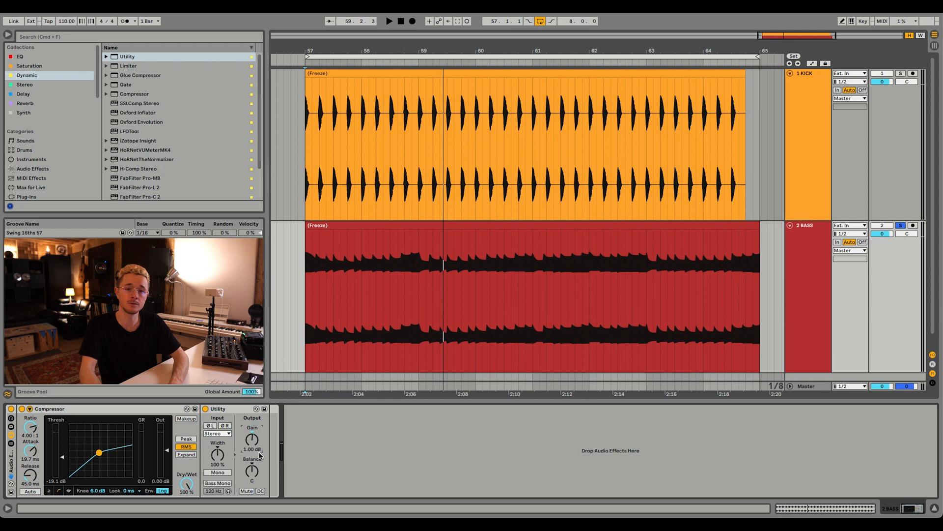
Play the soloed bass and compare its level with the effect rack bypassed and enabled.
key(space)
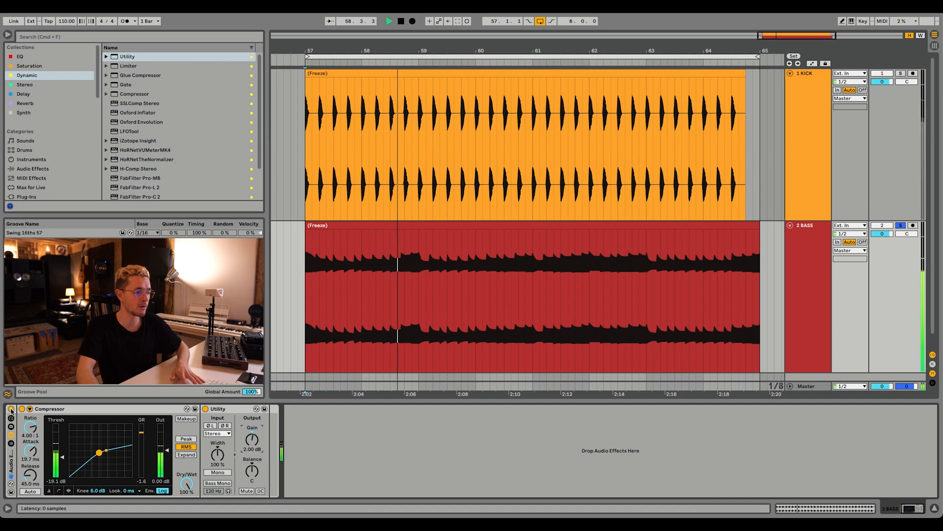
click(11, 409)
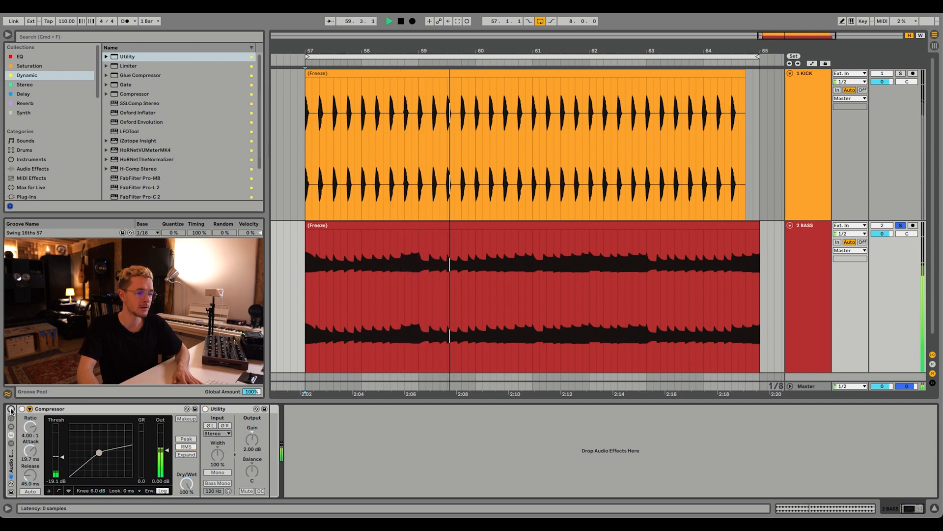
click(10, 409)
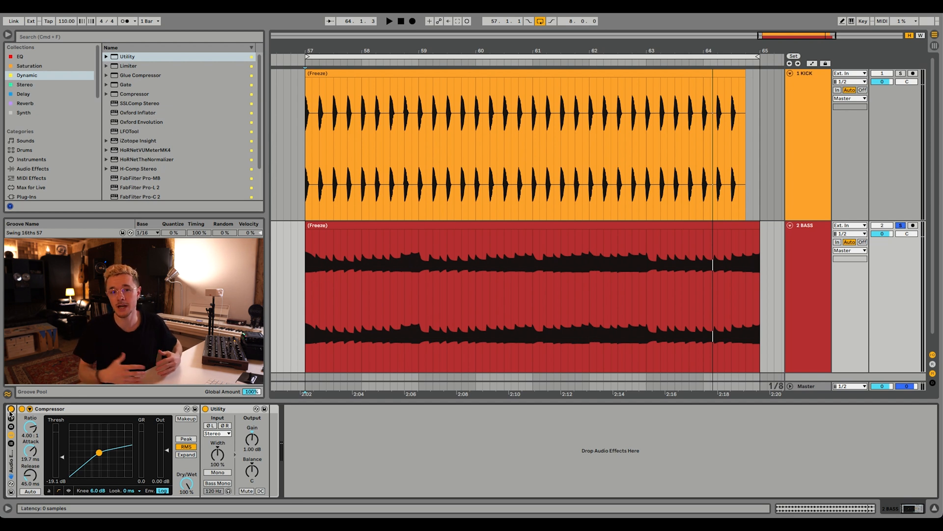
Play the soloed bass and set the rack Compressor's threshold to -20.7 dB.
key(space)
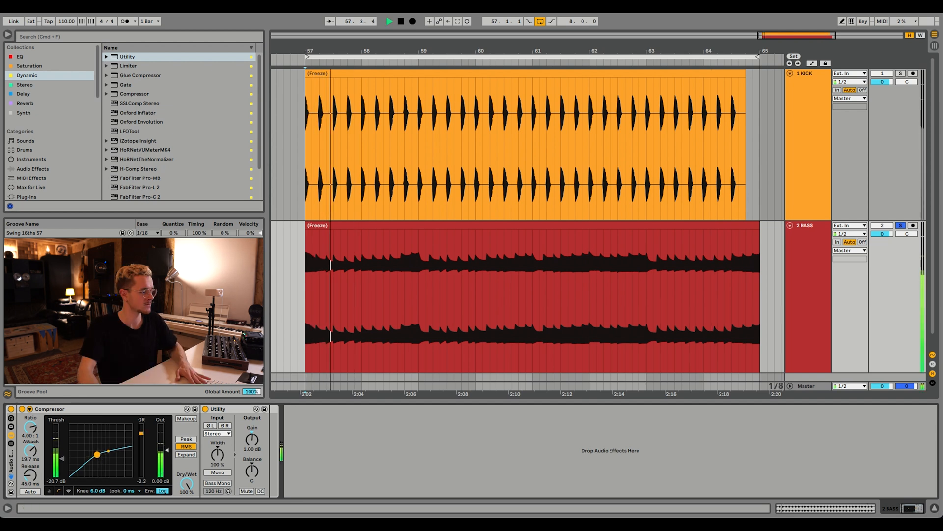
key(space)
click(306, 328)
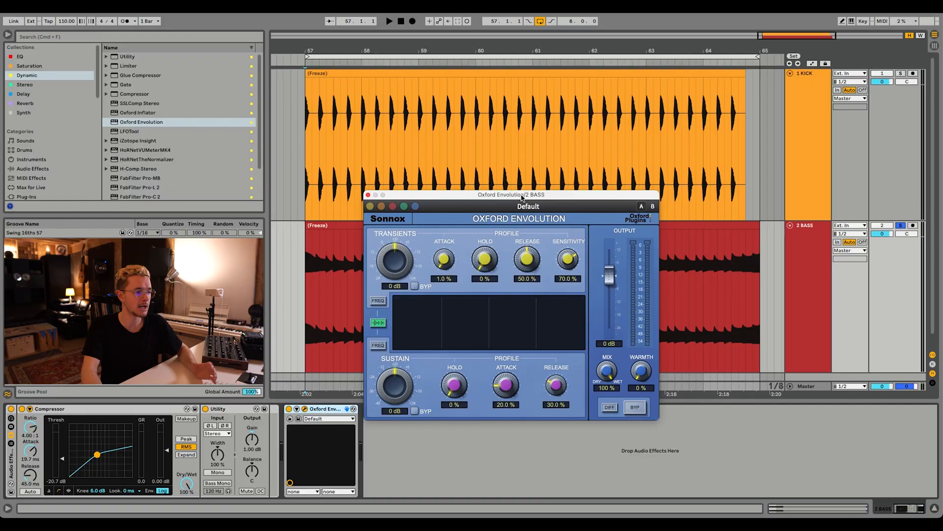
Add Oxford Envolution after the bass rack, then set its transients to -3.4 dB and sensitivity to 100% during playback.
drag(523, 197, 532, 199)
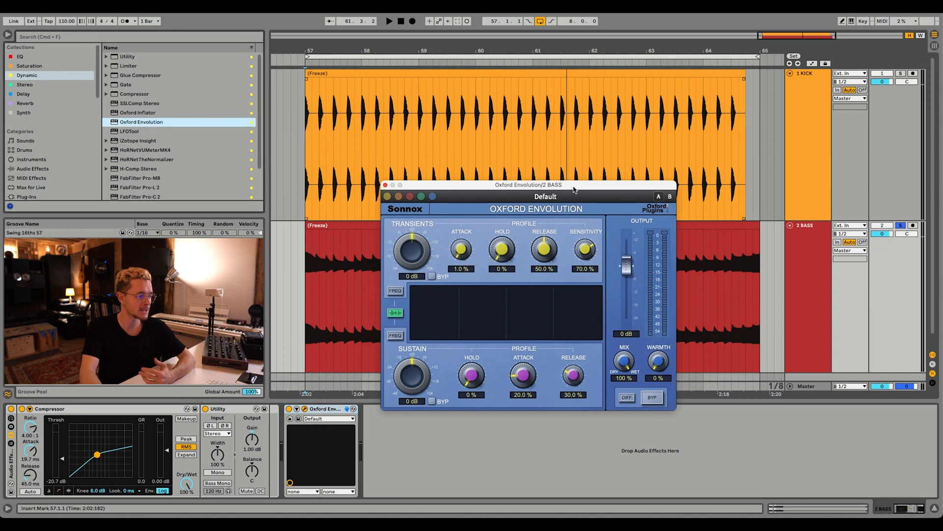
key(space)
drag(412, 240, 410, 242)
drag(592, 249, 592, 227)
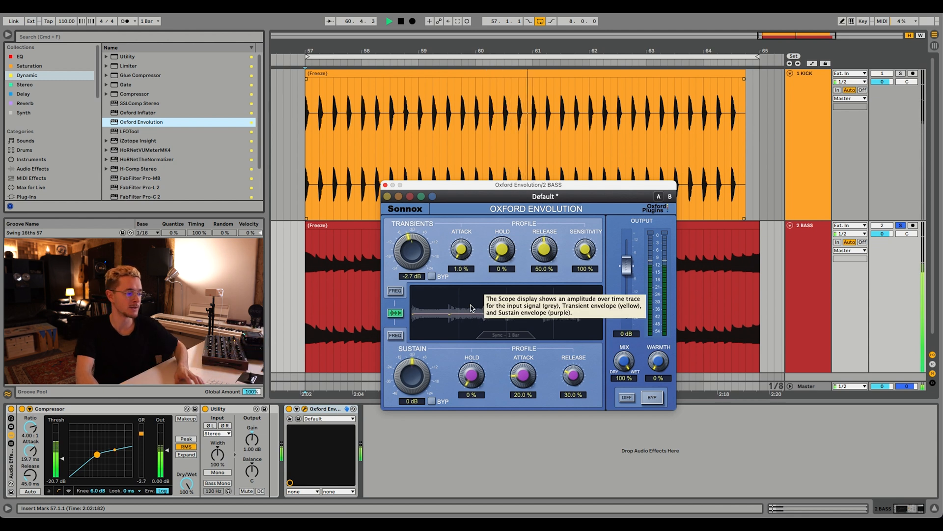
drag(409, 240, 407, 241)
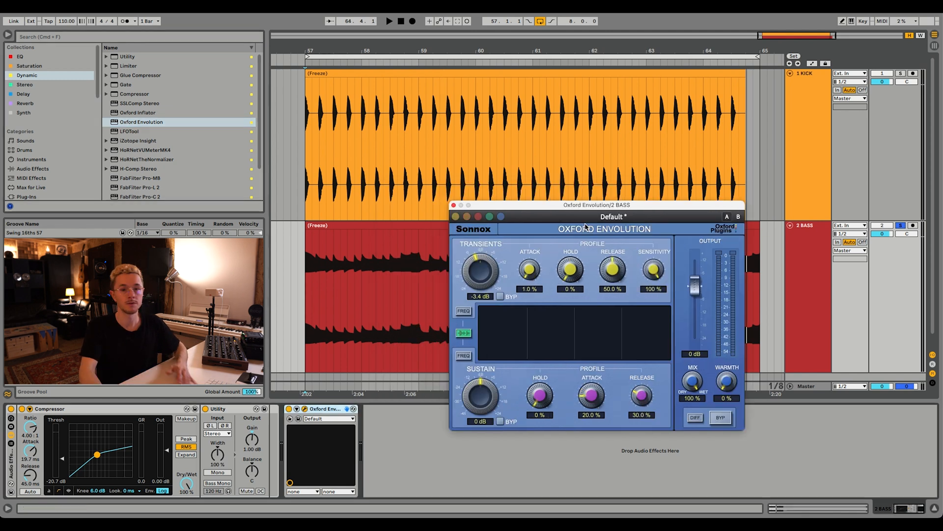
Move Oxford Envolution into the rack after Utility and compare the bass with the whole rack bypassed and enabled.
click(317, 411)
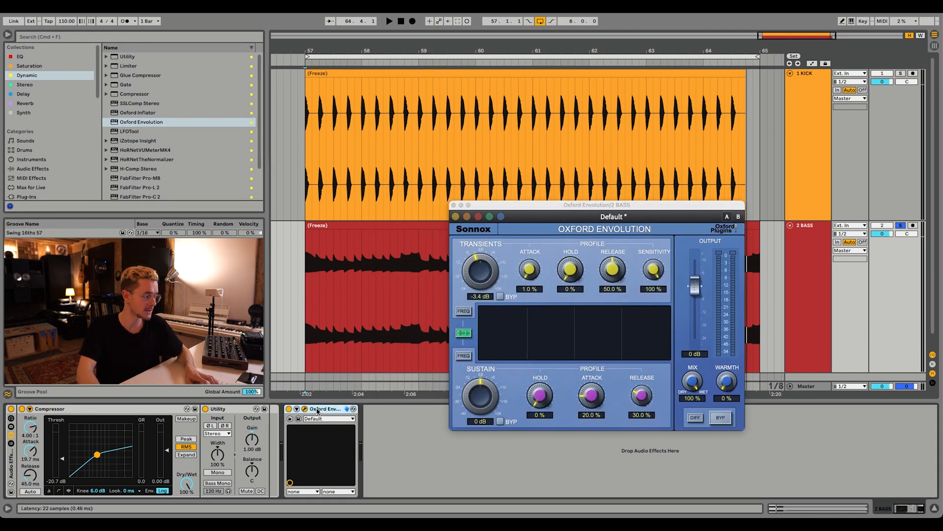
drag(284, 431, 269, 436)
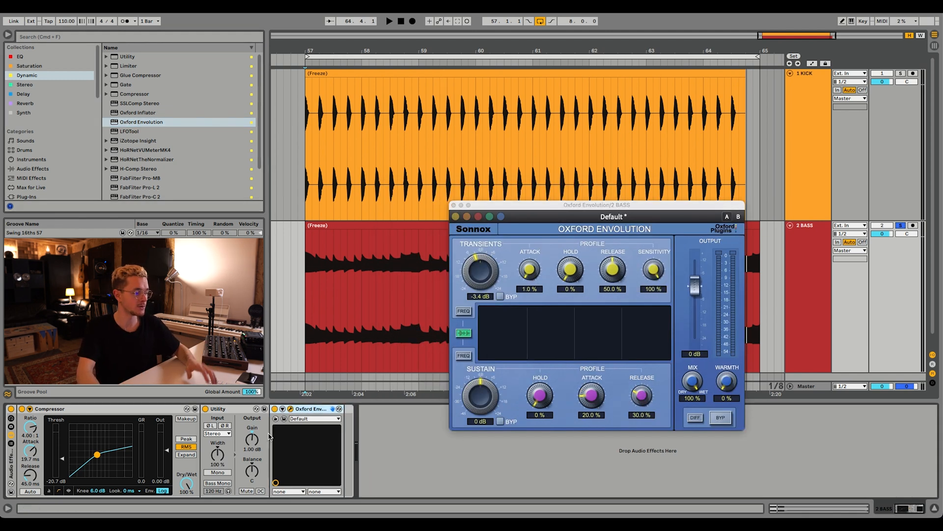
click(11, 409)
key(space)
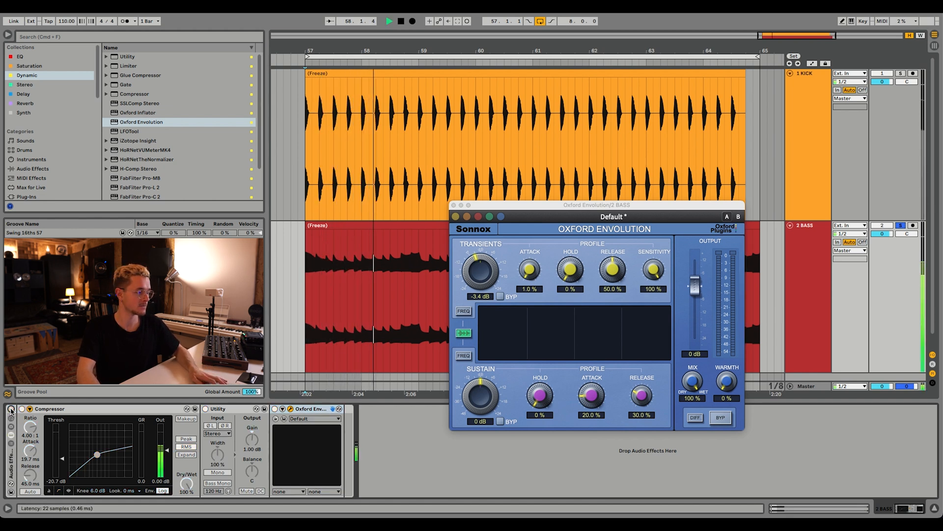
click(11, 410)
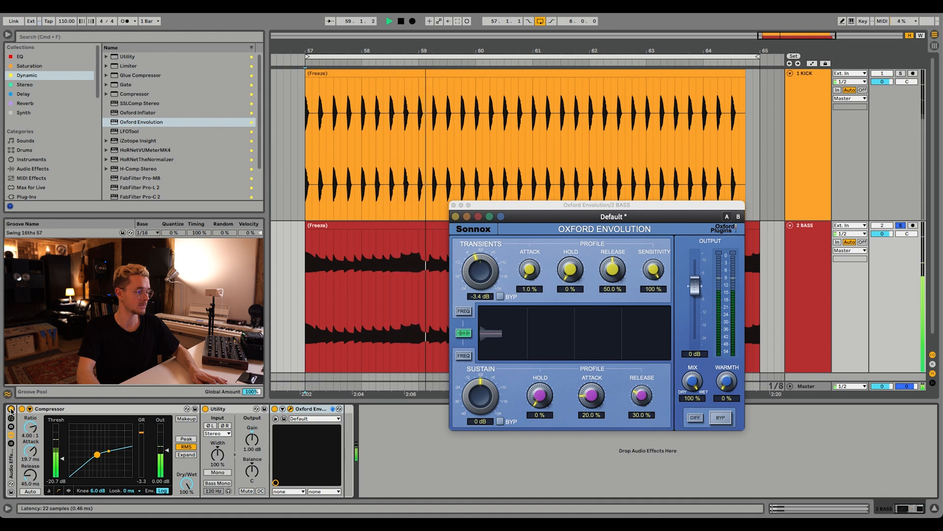
key(space)
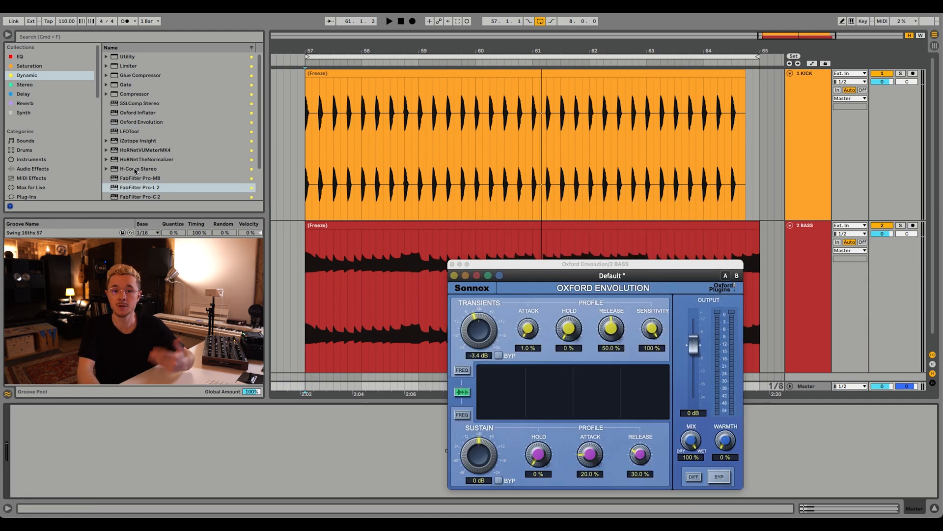
Add FabFilter Pro-L 2 to the Master track and play the kick and bass loop to check peaks and loudness.
click(139, 191)
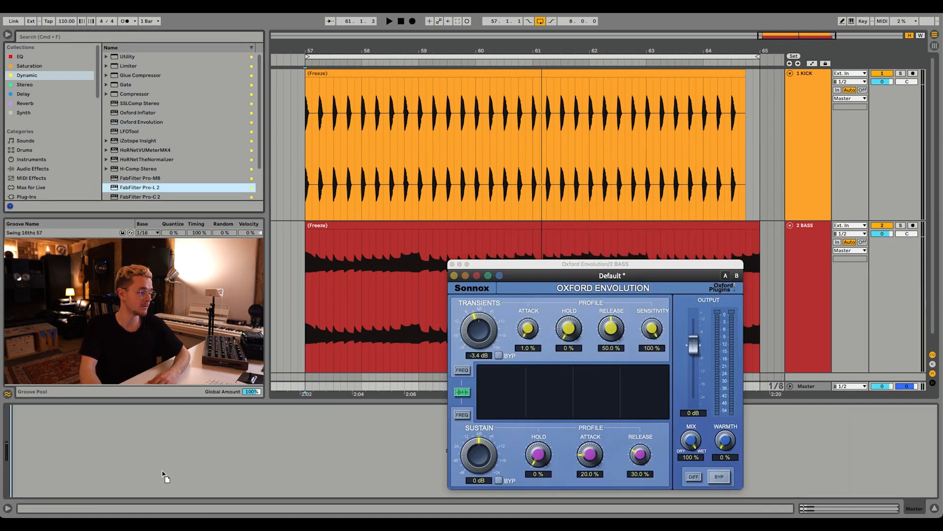
drag(163, 475, 165, 475)
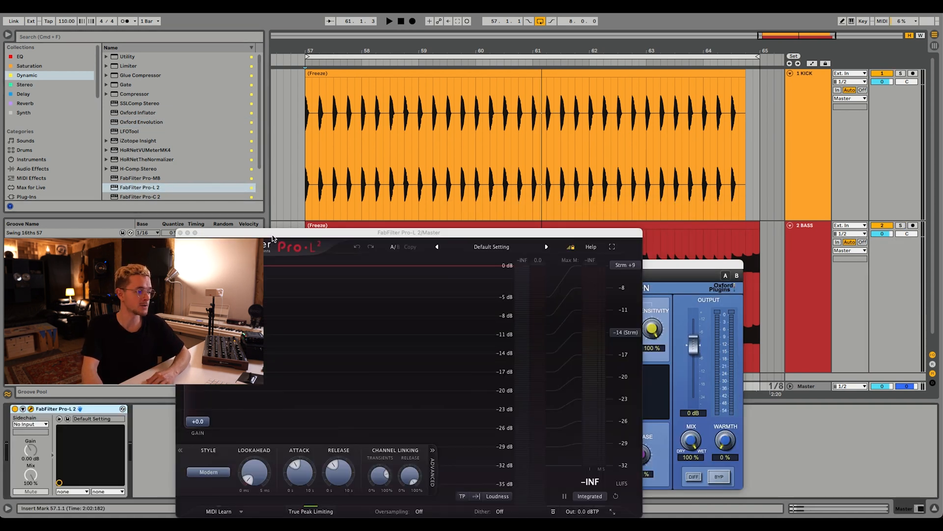
drag(273, 239, 317, 162)
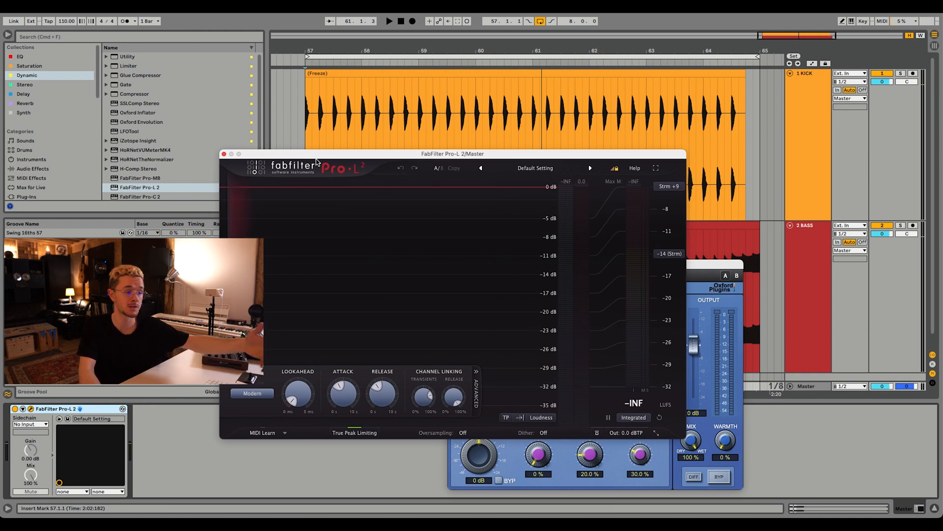
click(817, 386)
key(space)
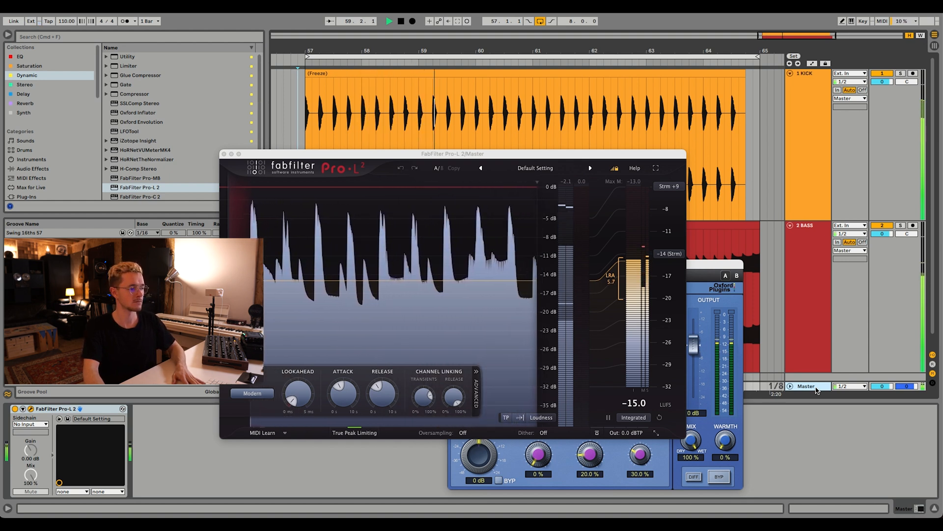
key(space)
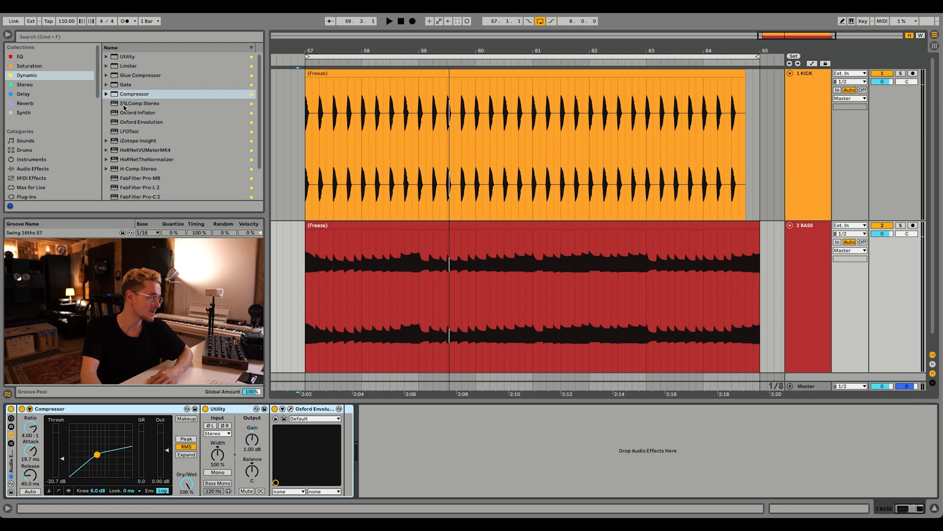
Add a second Compressor after the bass rack and sidechain it from the 1 KICK track.
drag(131, 98, 475, 473)
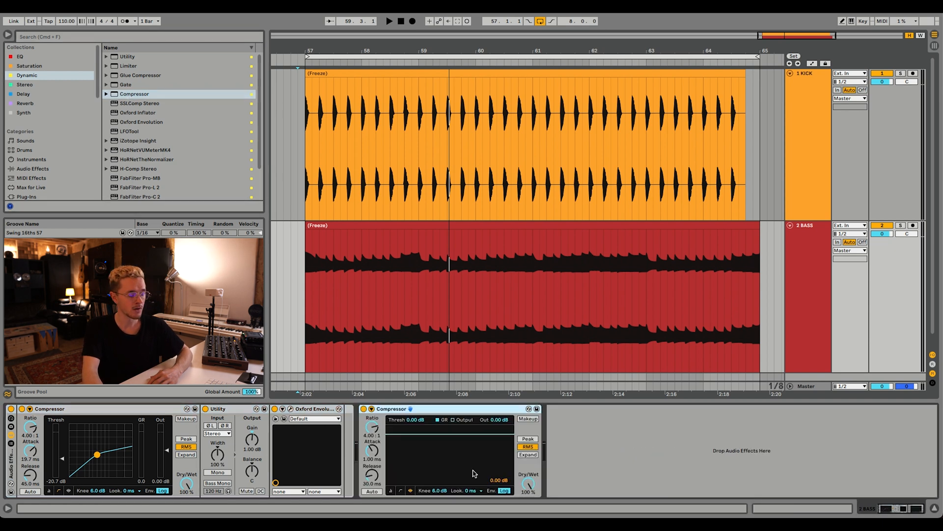
click(372, 409)
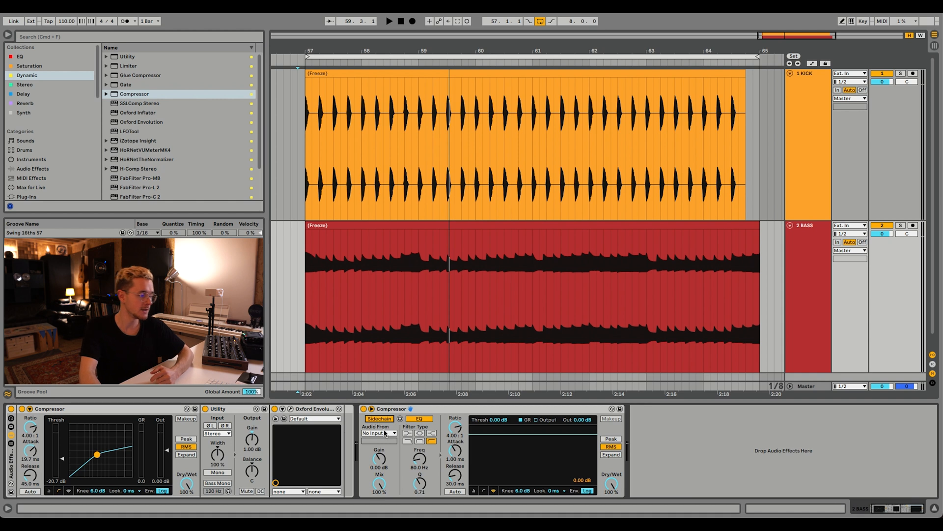
click(382, 433)
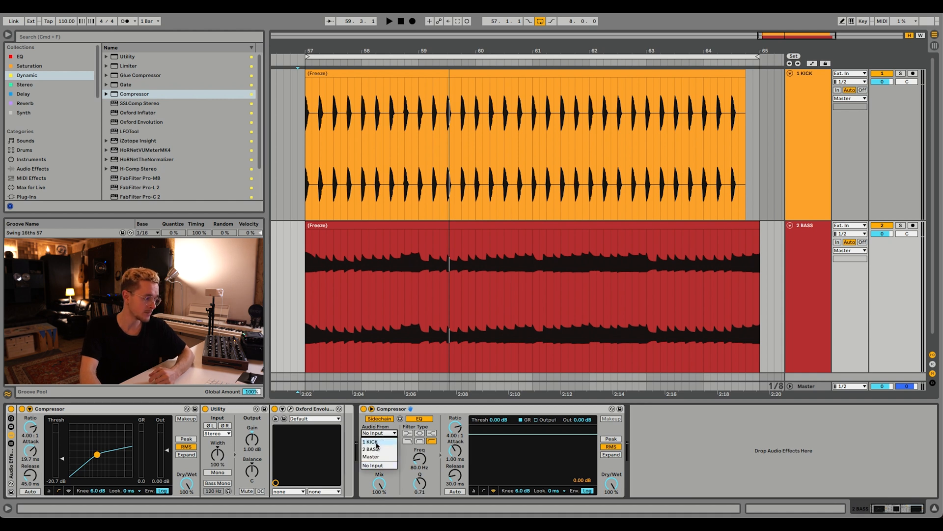
click(377, 442)
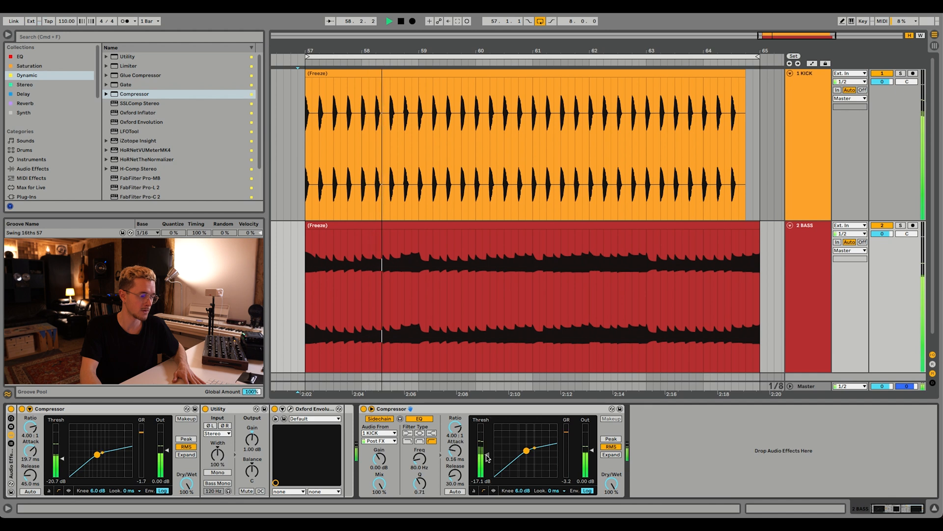
Audition the kick and bass with the sidechain Compressor's threshold lowered to -27.2 dB.
key(space)
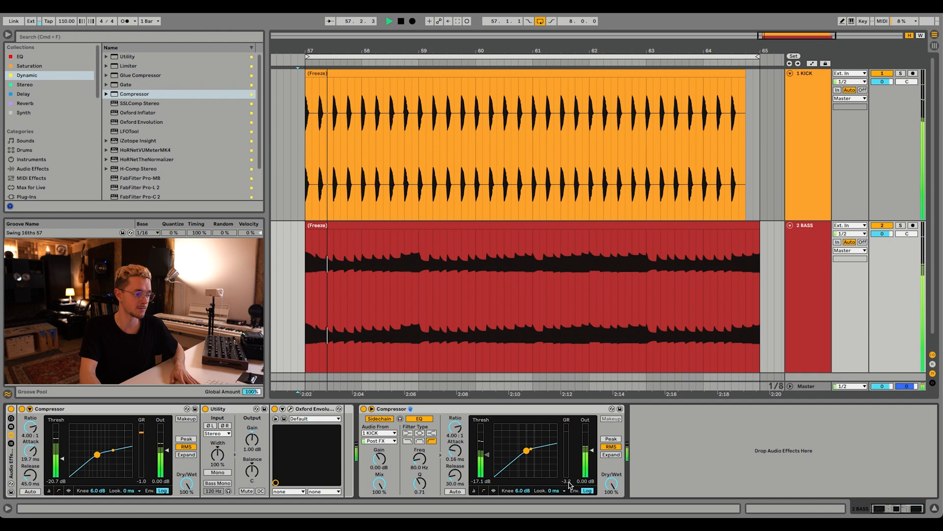
key(space)
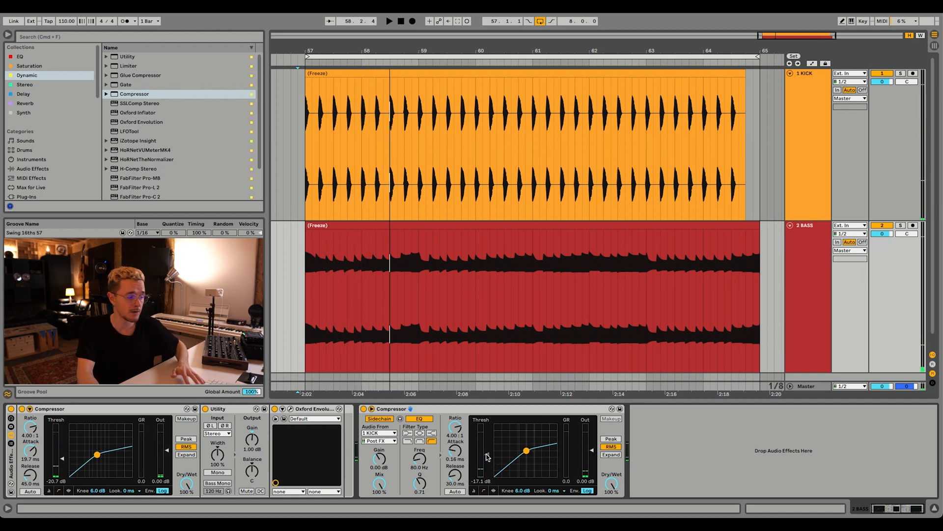
drag(488, 457, 488, 462)
key(space)
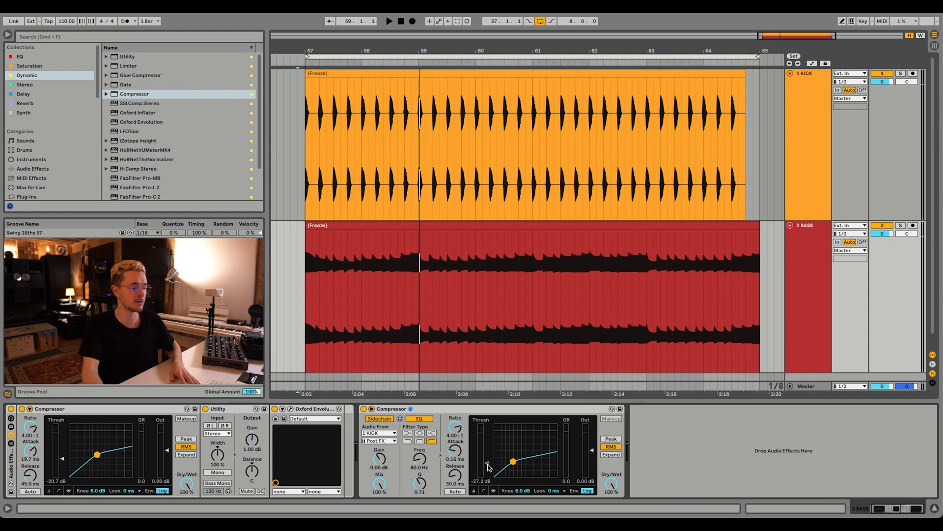
Raise the sidechain Compressor's threshold to -17.1 dB while playing the kick and bass.
key(space)
drag(487, 464, 488, 453)
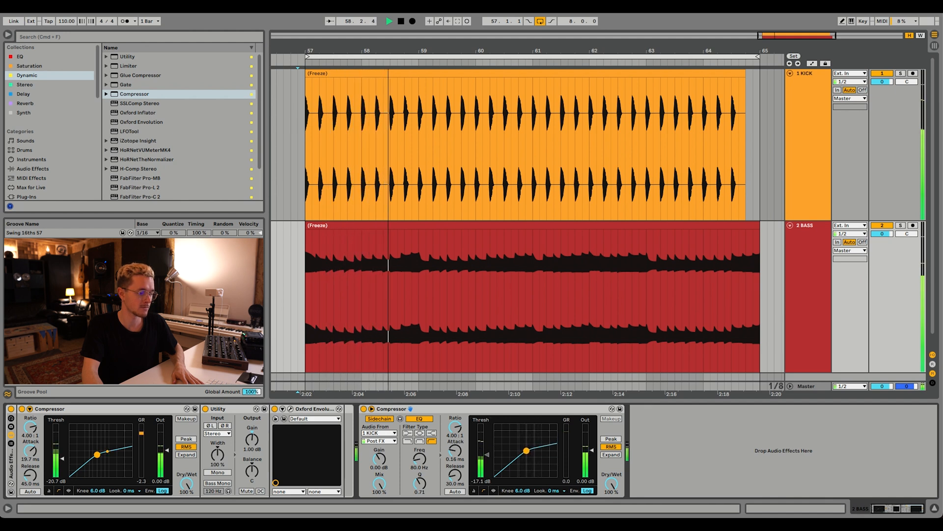
key(space)
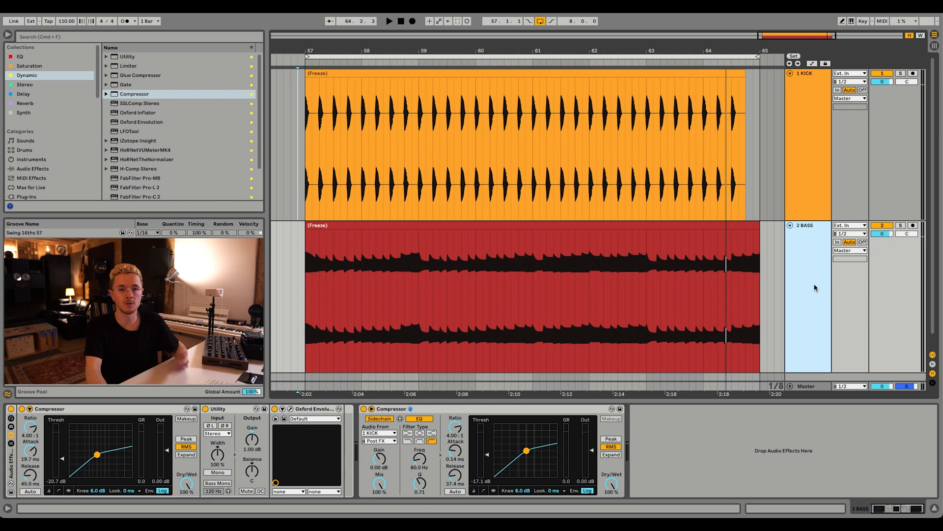
Add LFOTool after the sidechain Compressor on the bass track, move its window clear of the device chain and play the loop.
mouse_move(130, 132)
mouse_down()
mouse_move(132, 144)
mouse_move(653, 456)
mouse_move(695, 467)
mouse_up()
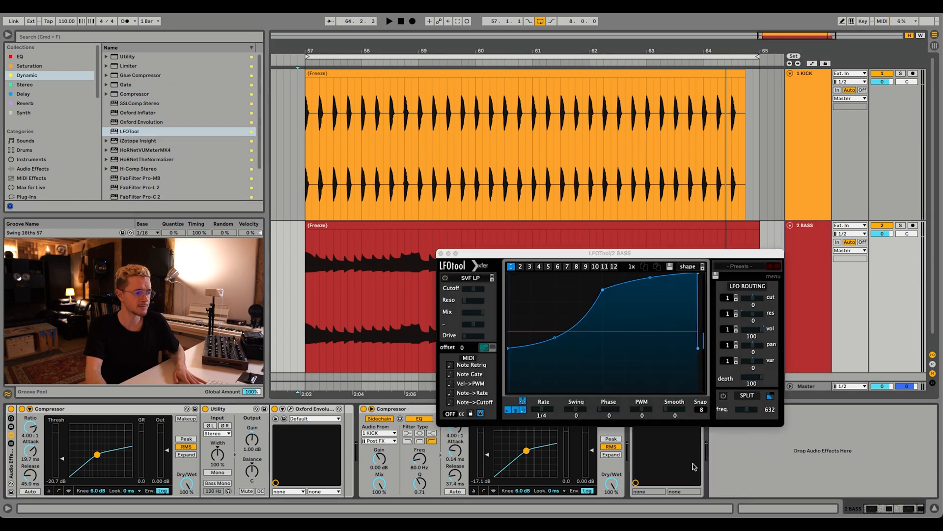
drag(661, 255, 615, 207)
key(space)
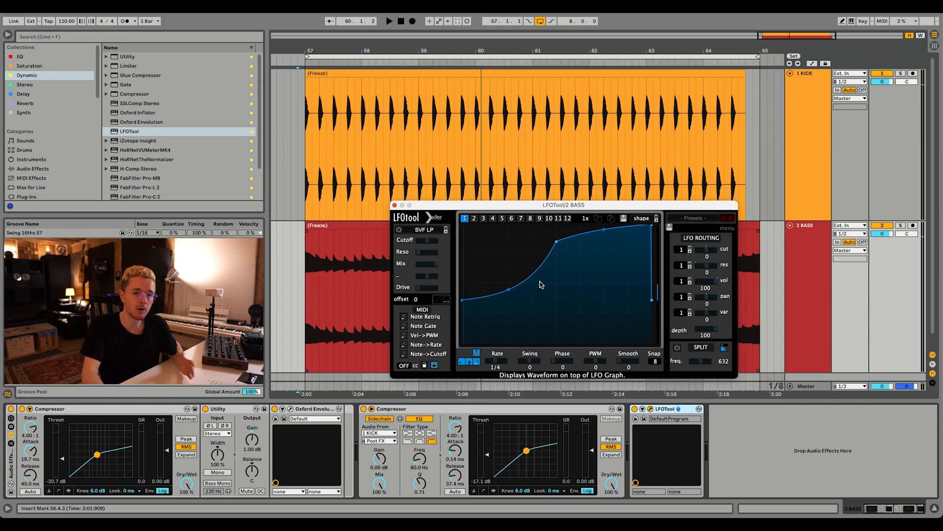
Reshape LFOTool's volume curve into a steep dip at the start and end of each 1/4 cycle, and audition it.
drag(557, 243, 483, 223)
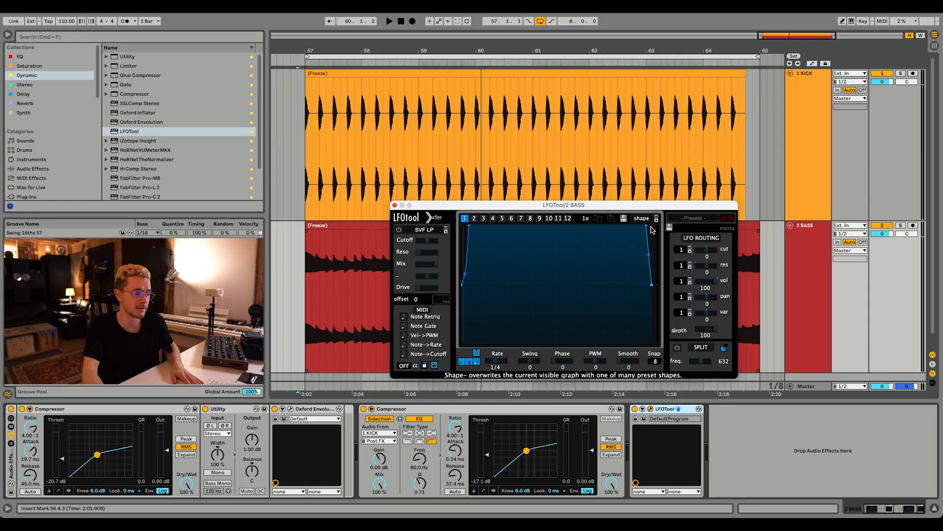
key(space)
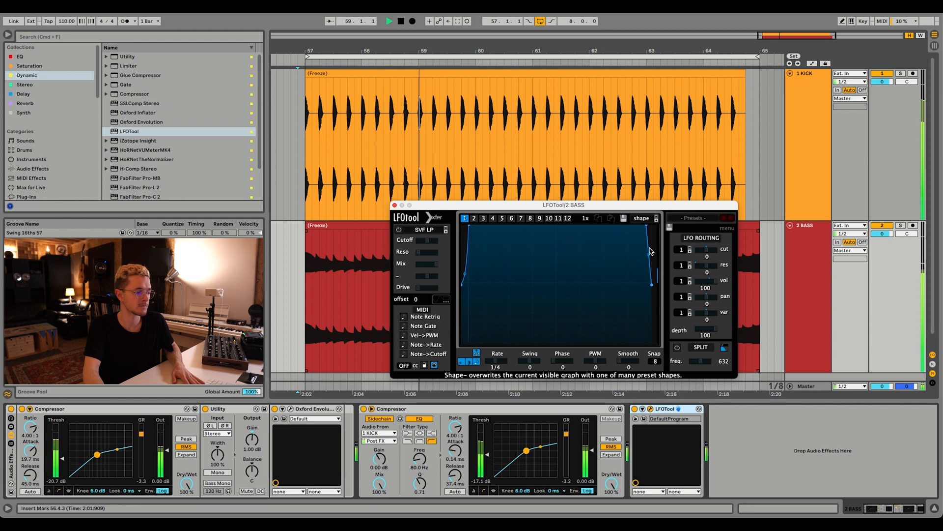
key(space)
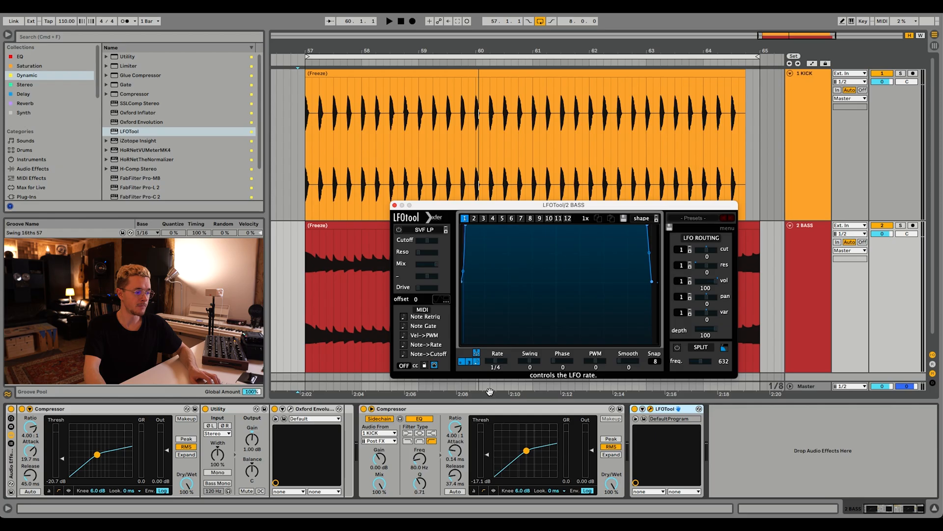
Move the sidechain Compressor and LFOTool into the bass track's audio effect rack, after Oxford Envolution.
click(429, 413)
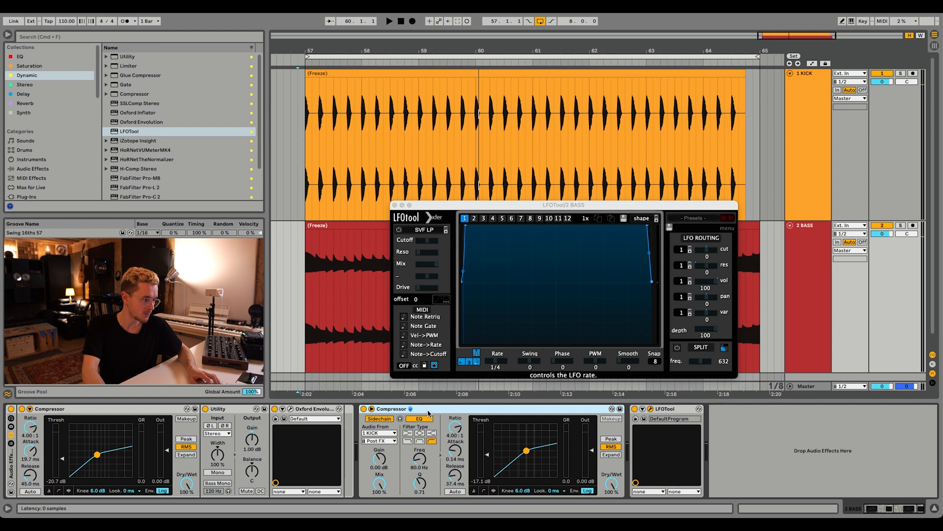
drag(353, 444, 343, 444)
mouse_move(665, 414)
mouse_down()
mouse_move(481, 449)
mouse_move(622, 442)
mouse_move(612, 442)
mouse_up()
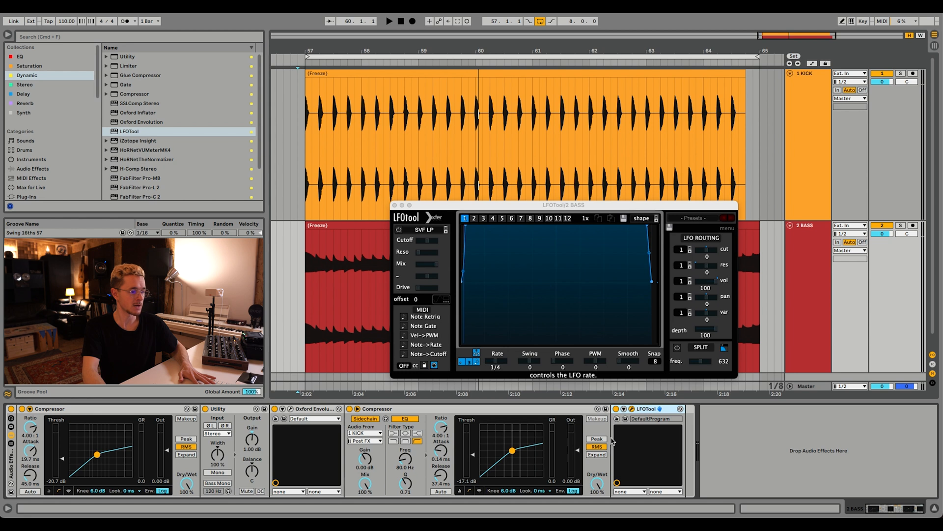
Compare the kick and bass with the whole bass effect rack switched on and off during playback, leaving the rack on.
key(space)
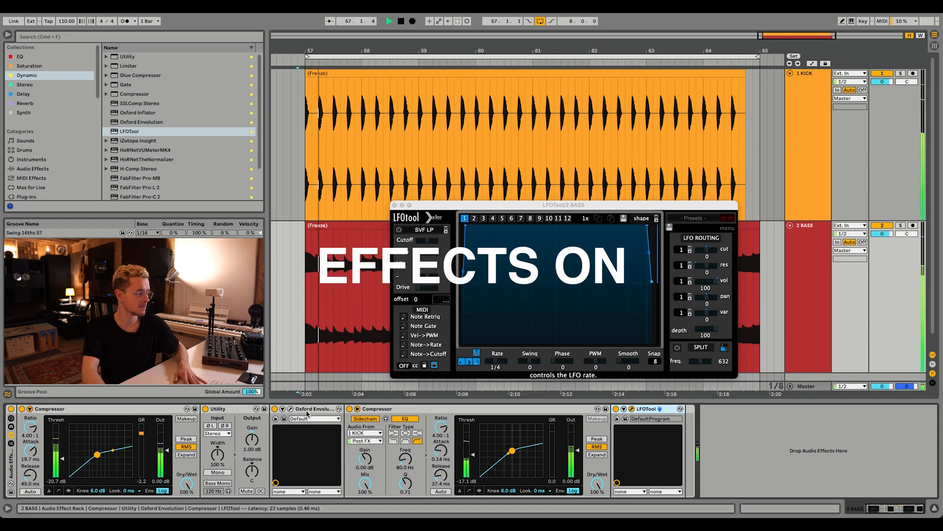
click(11, 409)
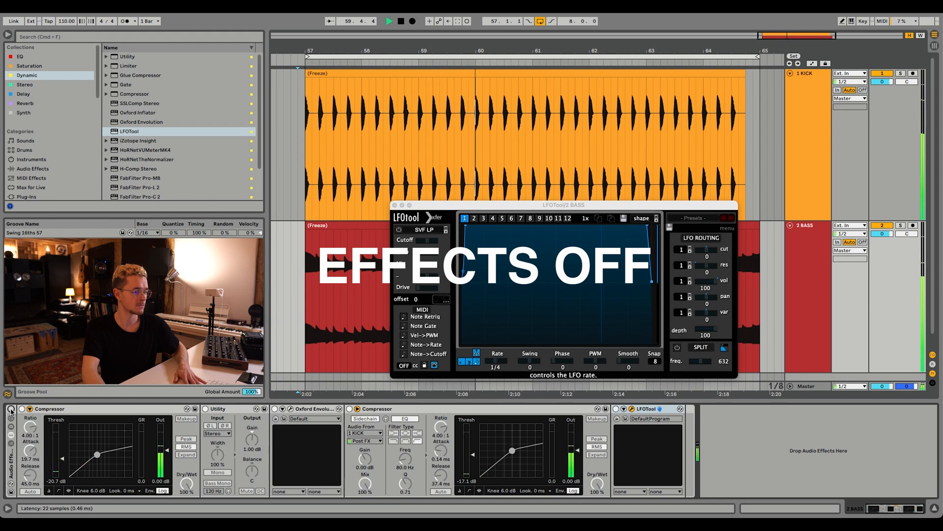
click(11, 409)
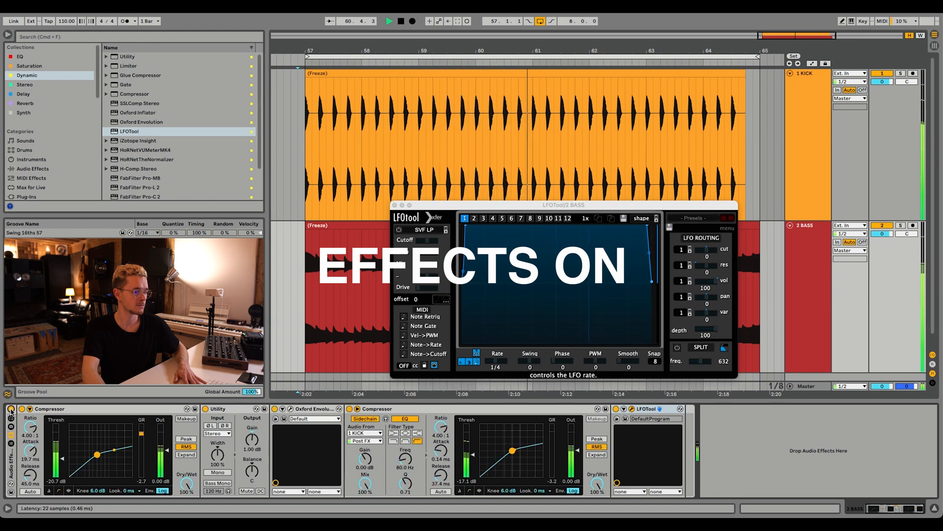
click(11, 410)
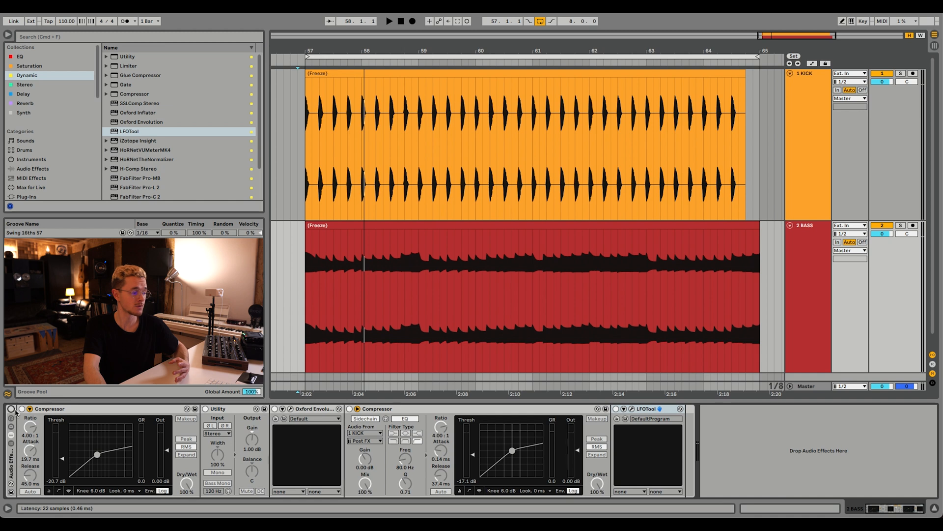
click(11, 409)
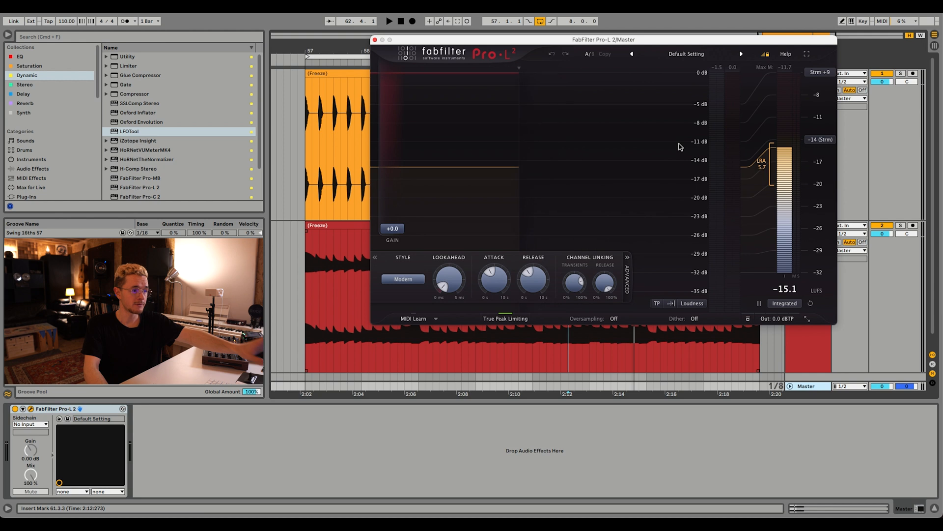
Compare the master level in FabFilter Pro-L 2 with the bass effect rack bypassed and active during playback.
click(811, 354)
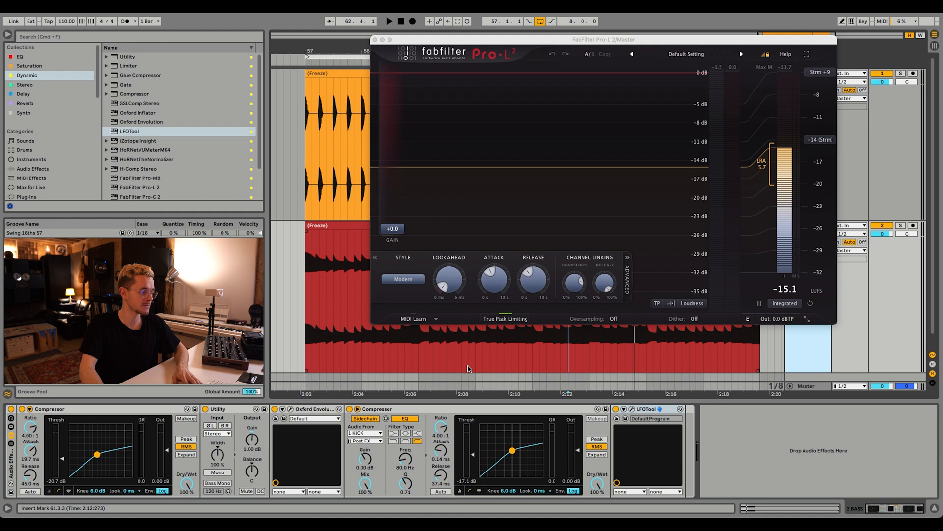
click(12, 411)
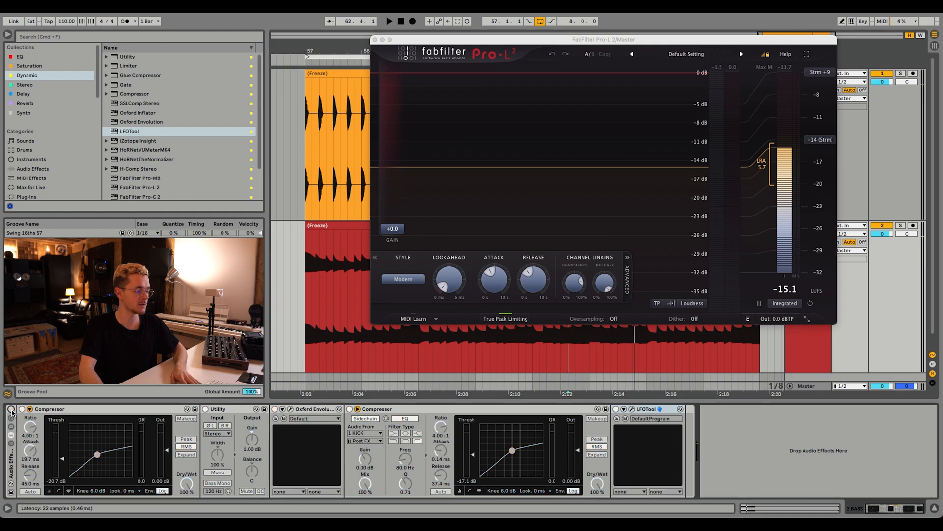
key(space)
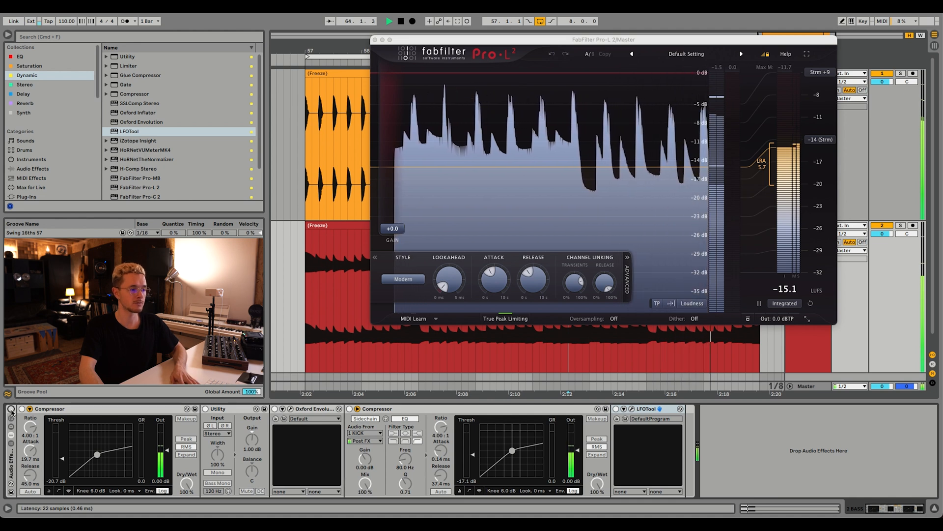
click(12, 411)
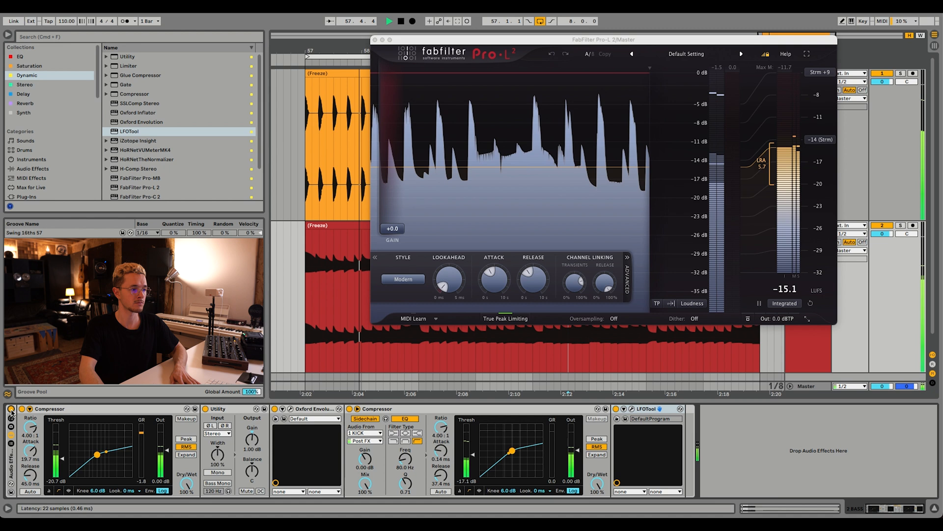
key(space)
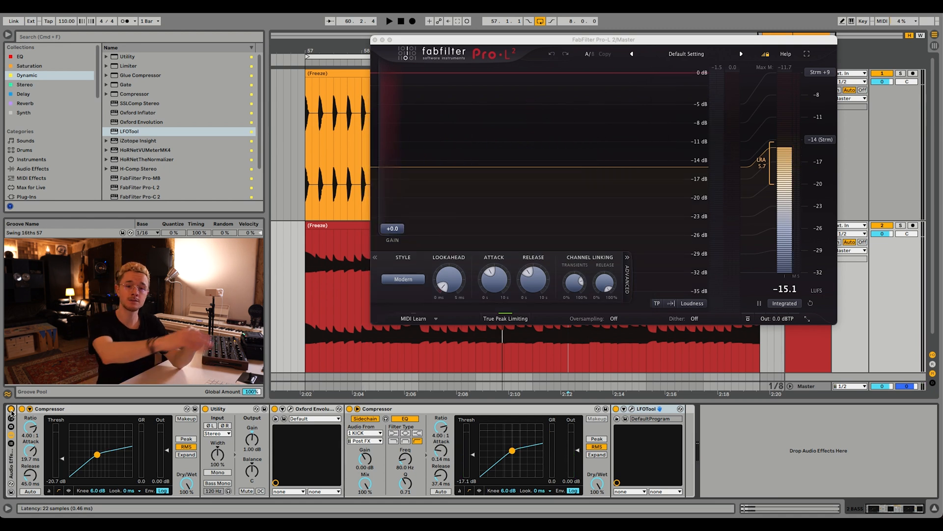
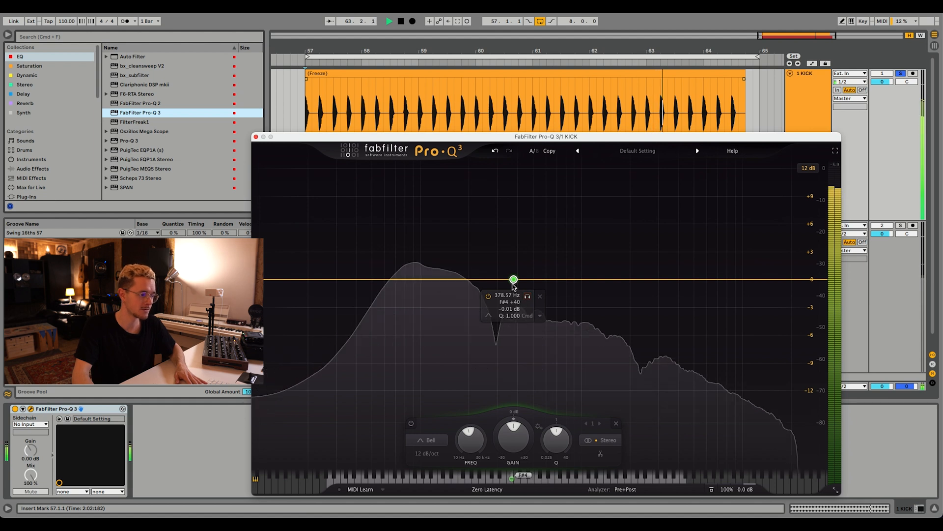
Pull the bell band near 380 Hz into a slight cut in the kick's FabFilter Pro-Q 3 during playback.
drag(513, 283, 517, 297)
key(space)
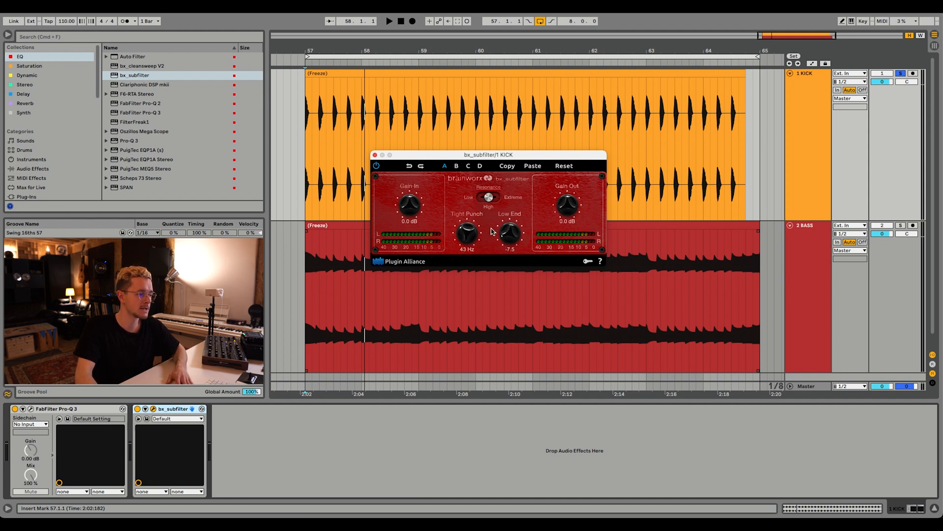
Try Live and High resonance in the kick's bx_subfilter with adjusted Low End, switching the effect on and off during playback and keeping High.
drag(500, 245, 520, 256)
key(space)
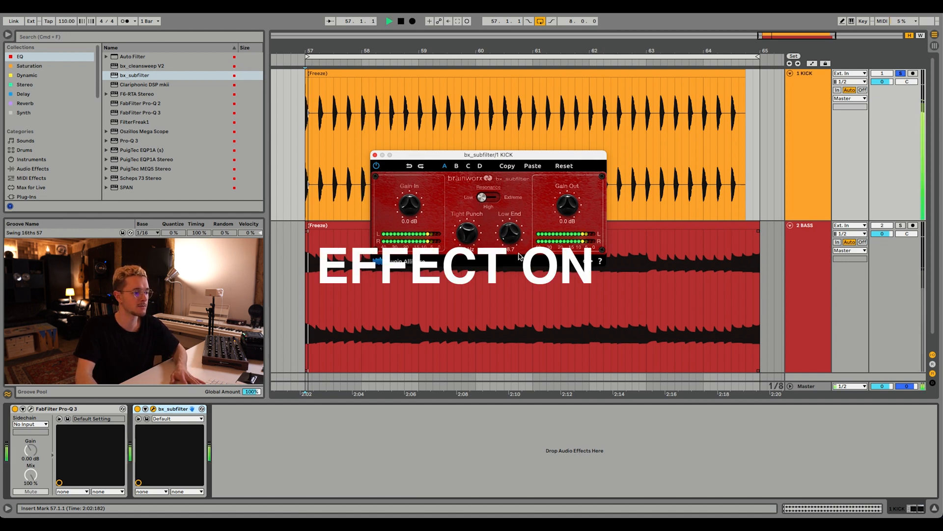
click(137, 409)
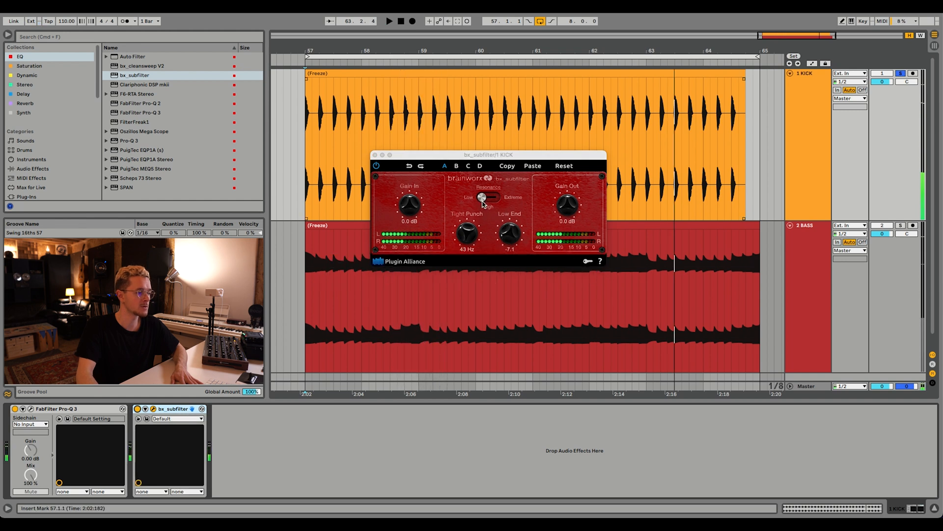
drag(483, 202, 490, 201)
key(space)
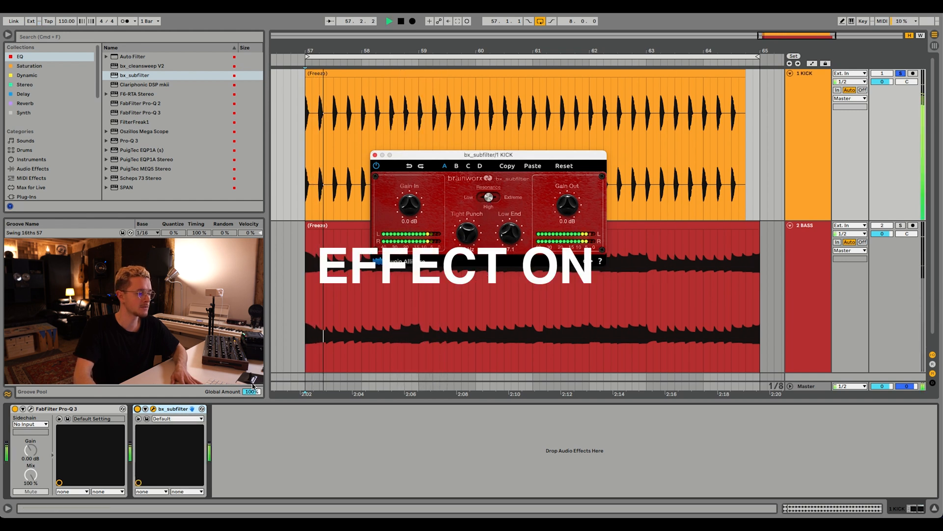
click(138, 409)
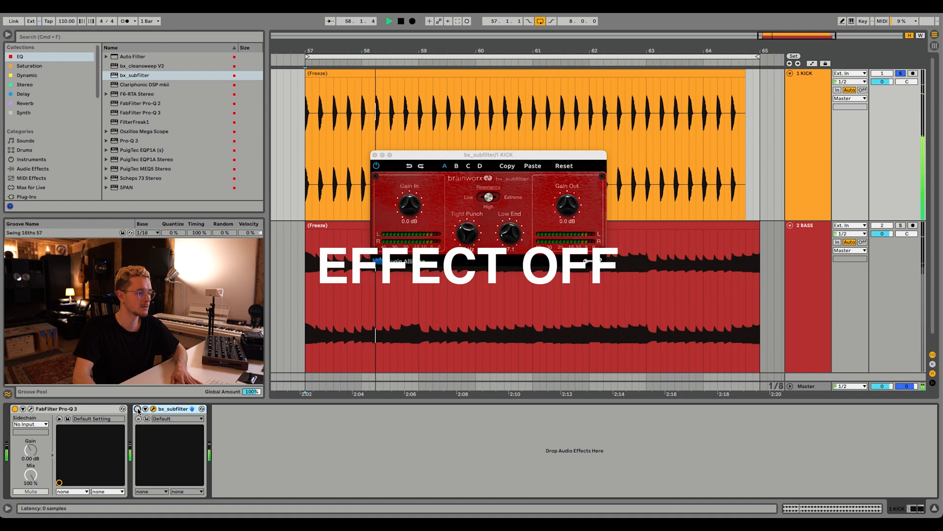
click(138, 409)
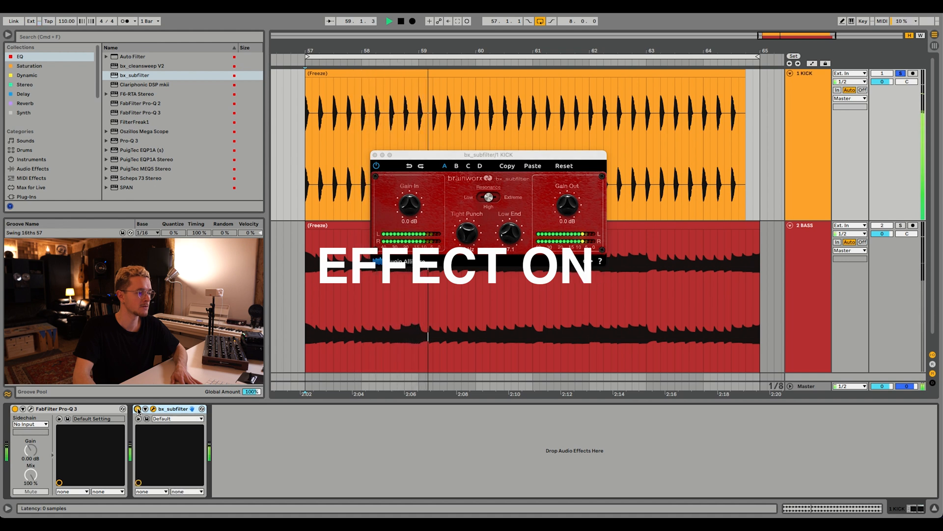
drag(512, 235, 512, 233)
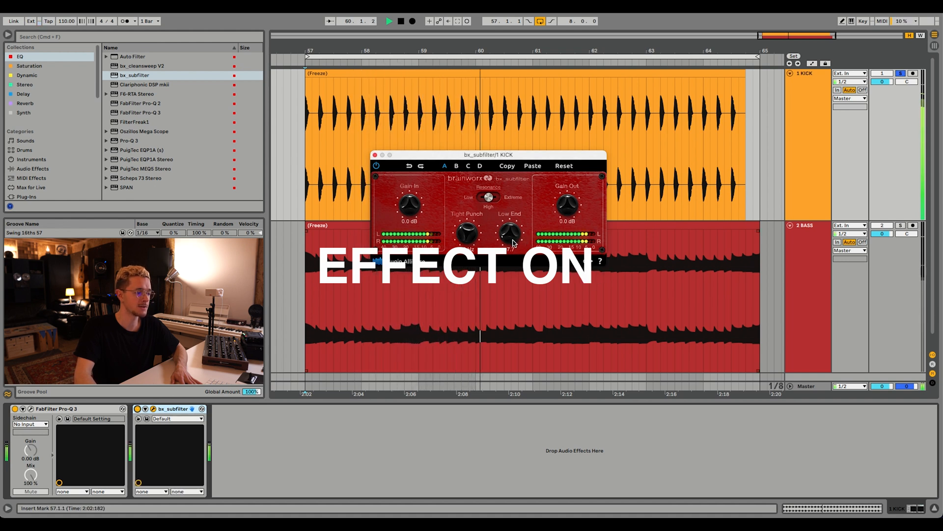
Add a Utility with -2 dB gain after bx_subfilter on the kick track and group both devices into an audio effect rack.
click(27, 75)
key(space)
drag(126, 60, 213, 189)
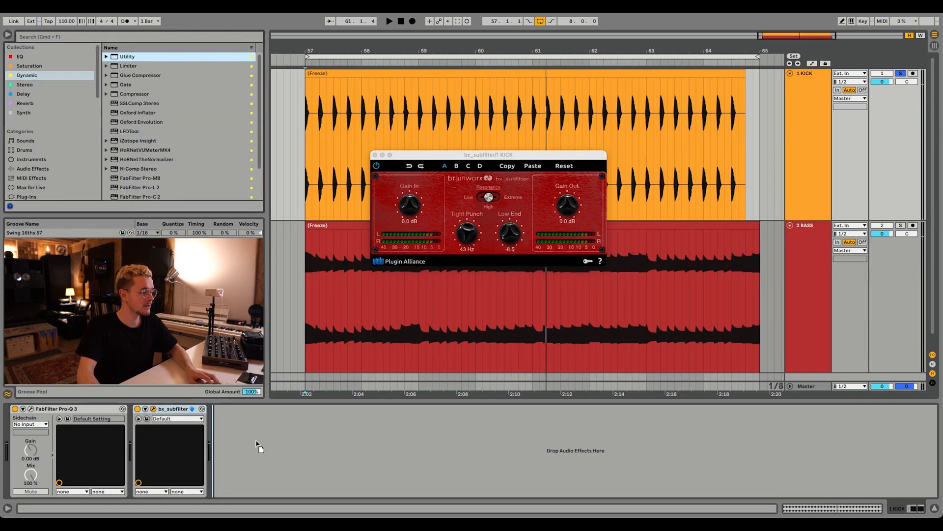
drag(256, 442, 260, 444)
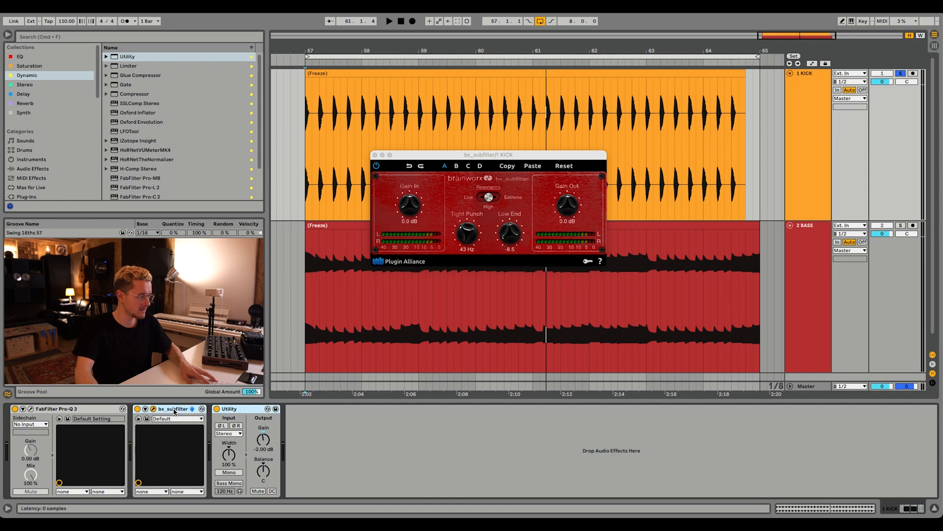
key(super+g)
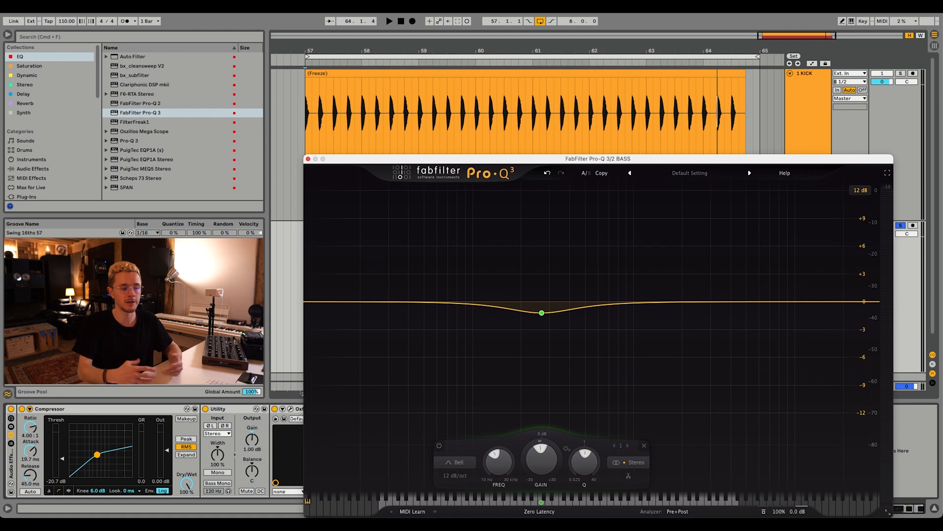
Add a slight low-frequency boost in the bass track's FabFilter Pro-Q 3 and audition it.
drag(347, 303, 391, 290)
key(space)
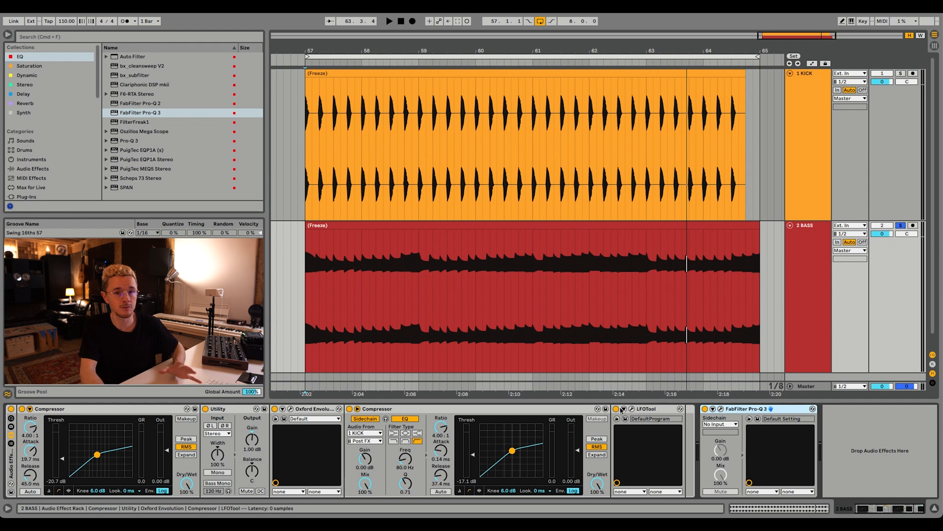
key(space)
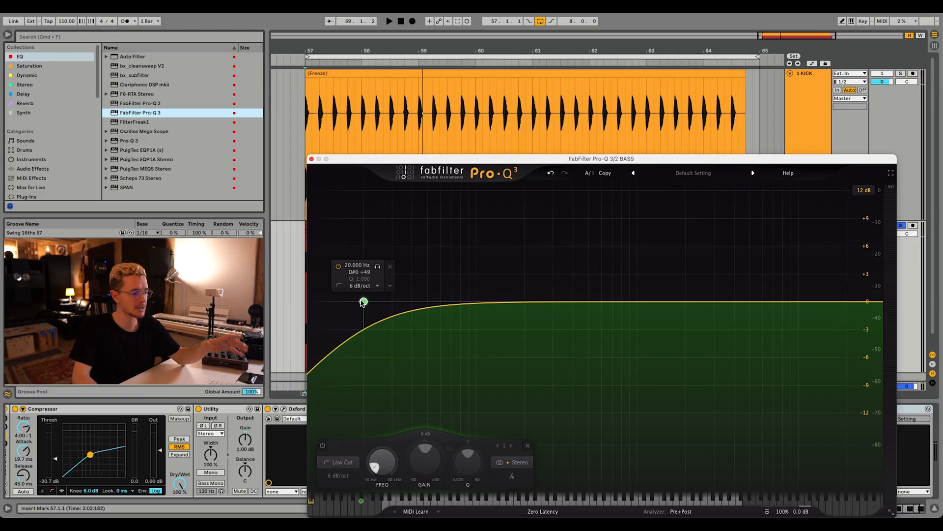
Try different slopes for the 20 Hz low cut in the bass's second Pro-Q 3, settle on 12 dB/oct, and play from bar 57.
scroll(363, 302, up, 1)
scroll(363, 301, up, 6)
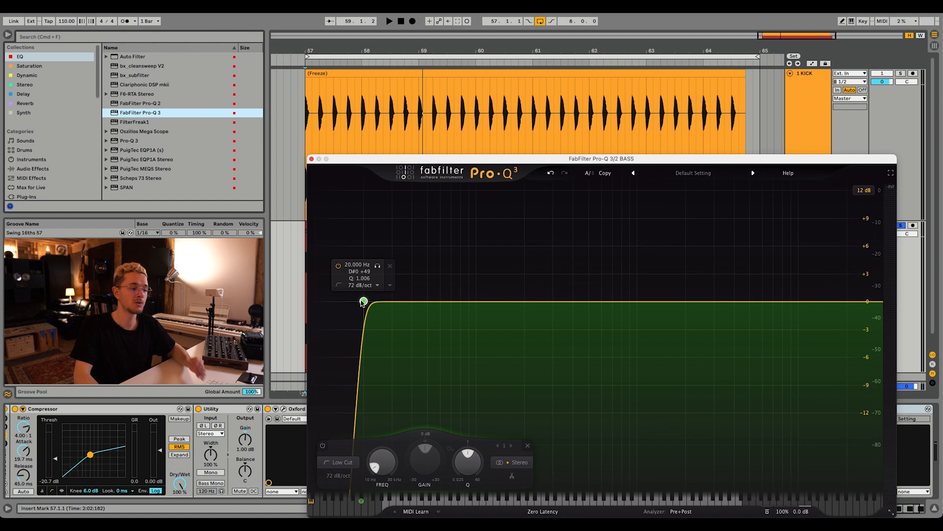
scroll(362, 301, down, 6)
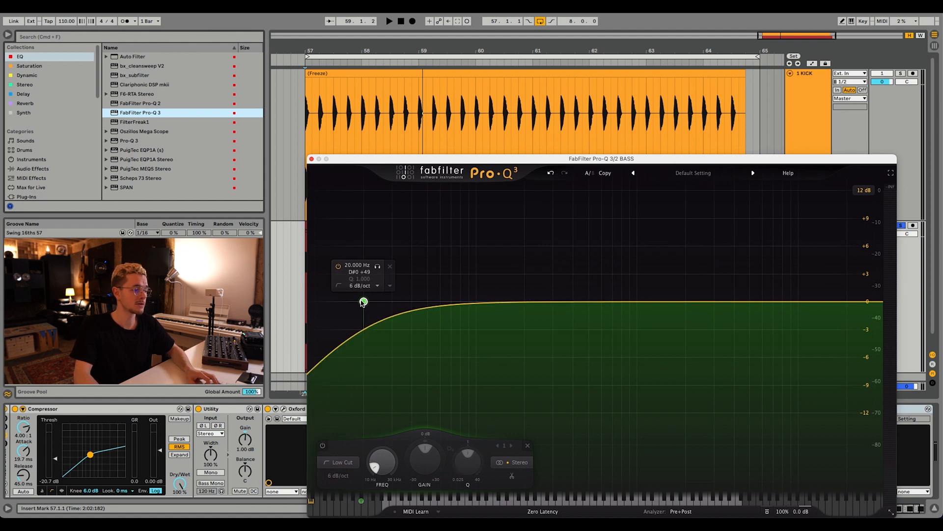
scroll(362, 301, up, 1)
scroll(363, 301, down, 1)
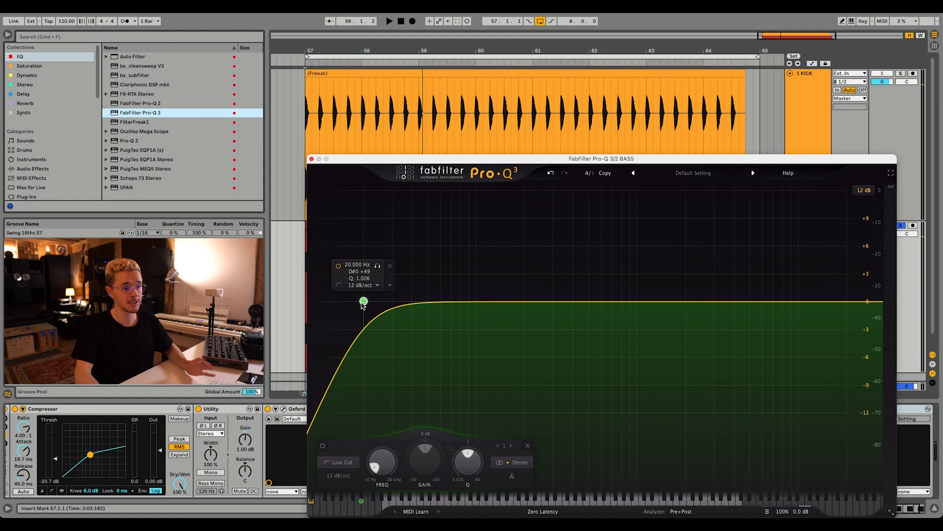
click(312, 159)
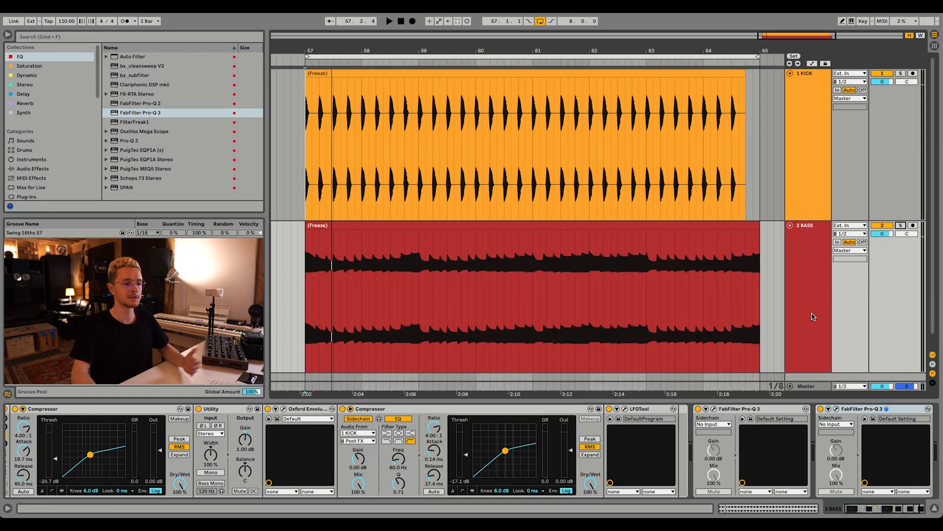
click(305, 156)
key(space)
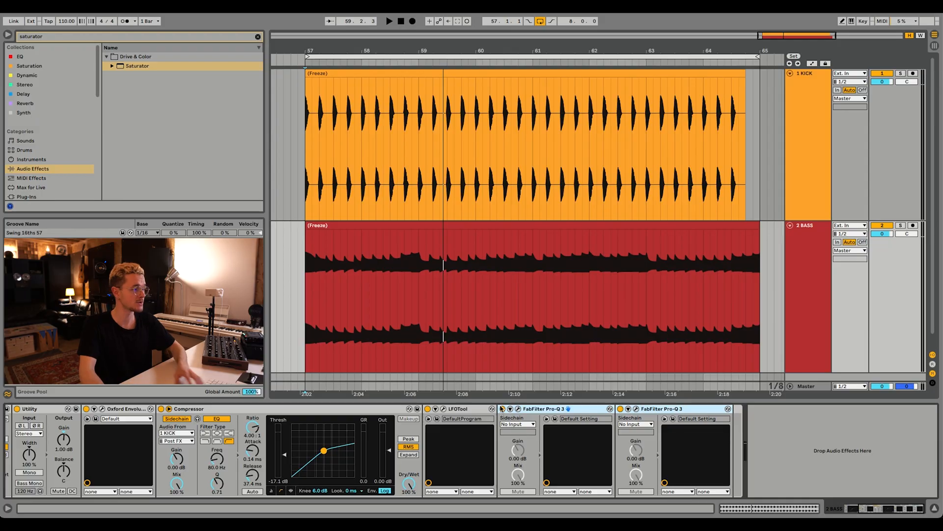
Add a Saturator after the bass effect rack and raise its Drive to 8 dB during playback.
drag(141, 66, 786, 430)
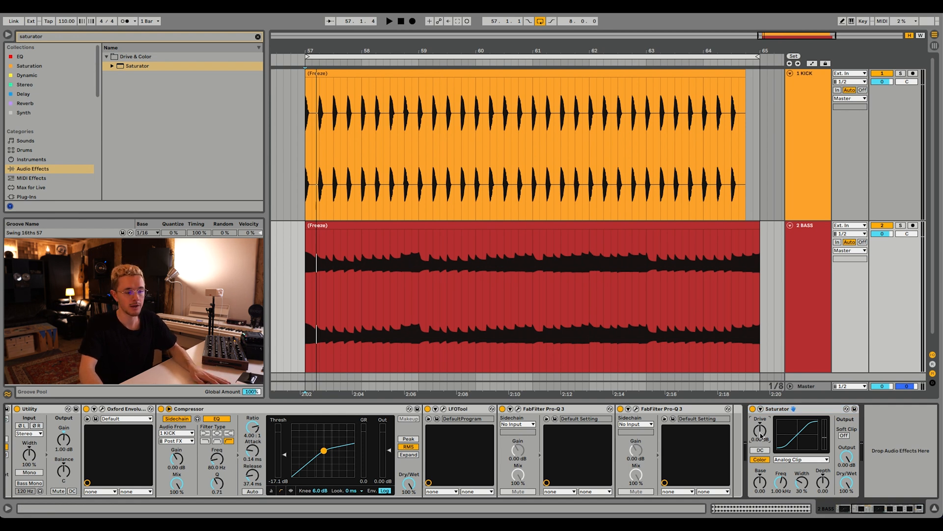
key(space)
drag(762, 436, 762, 424)
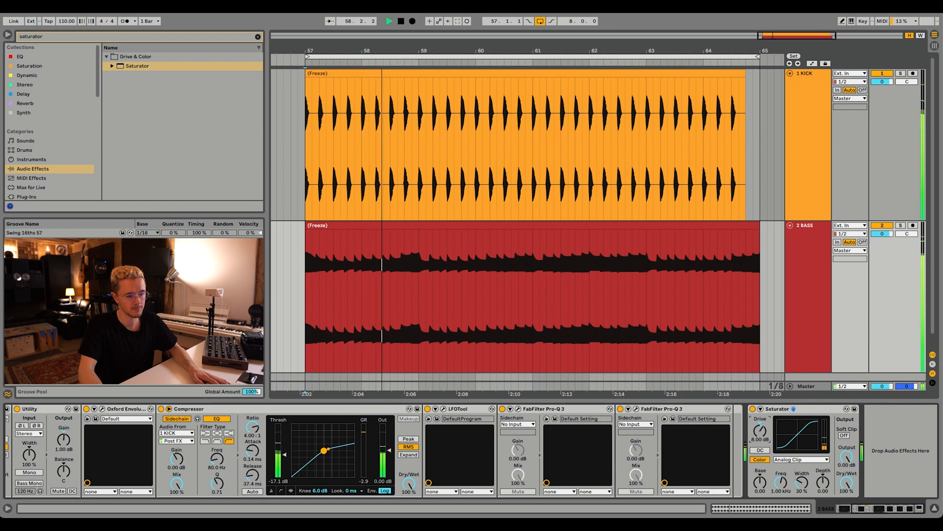
key(space)
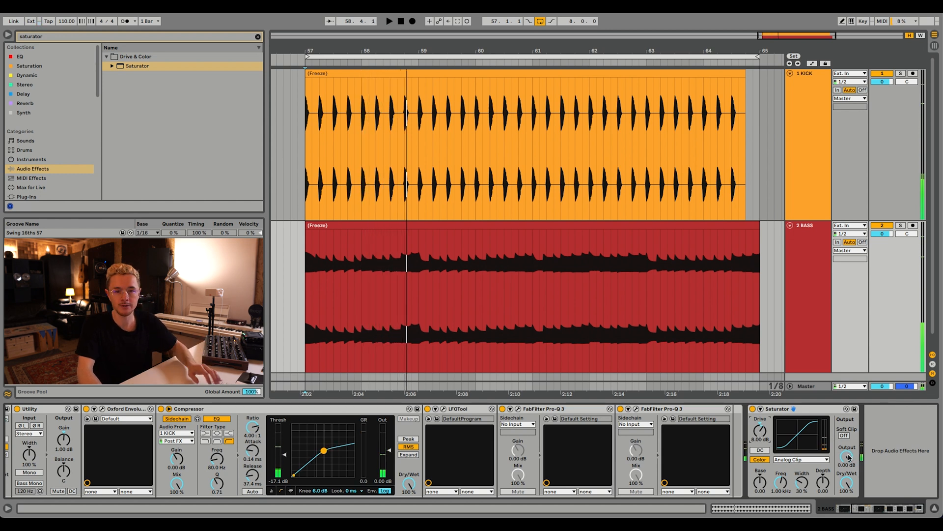
Lower the Saturator's Output to compensate for the drive and compare the bass with the Saturator off and on during playback.
drag(846, 456, 846, 467)
key(space)
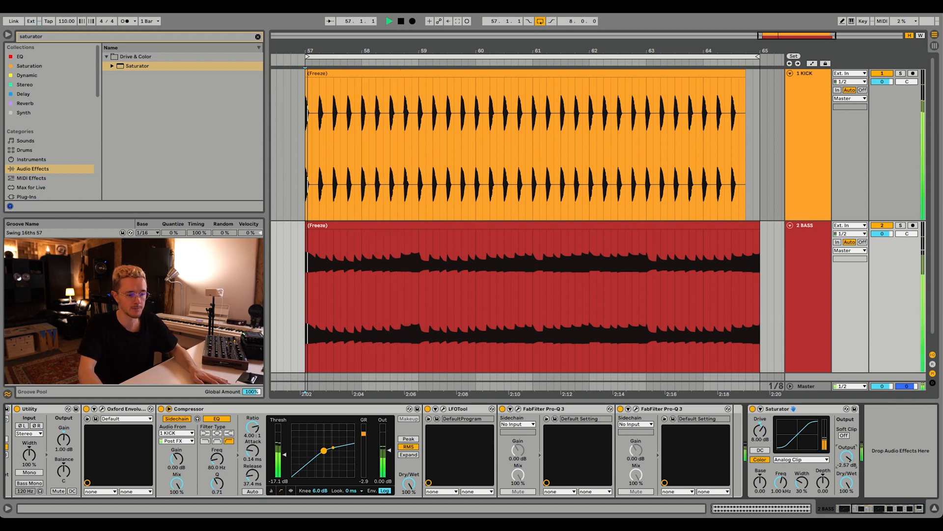
click(753, 409)
click(753, 409)
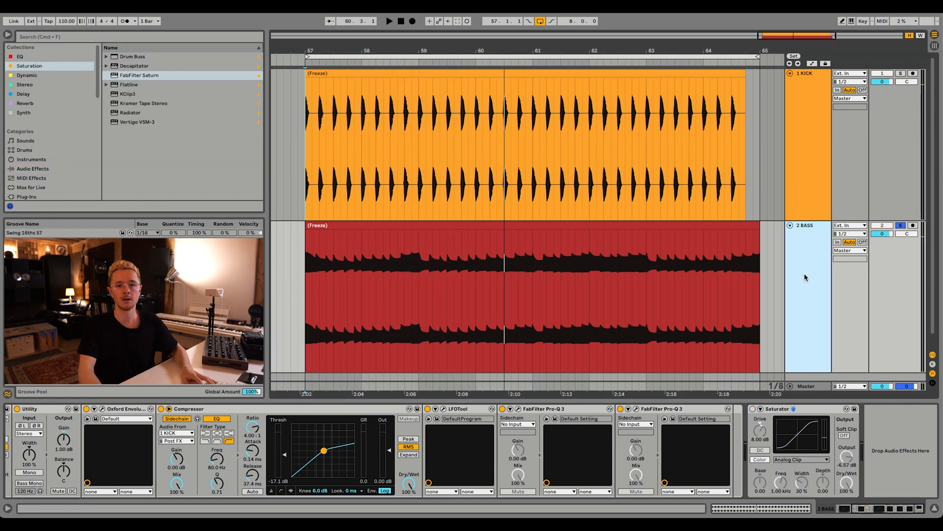
Add FabFilter Saturn at the end of the bass track's effect chain and set its saturation style to Warm Tube.
click(124, 77)
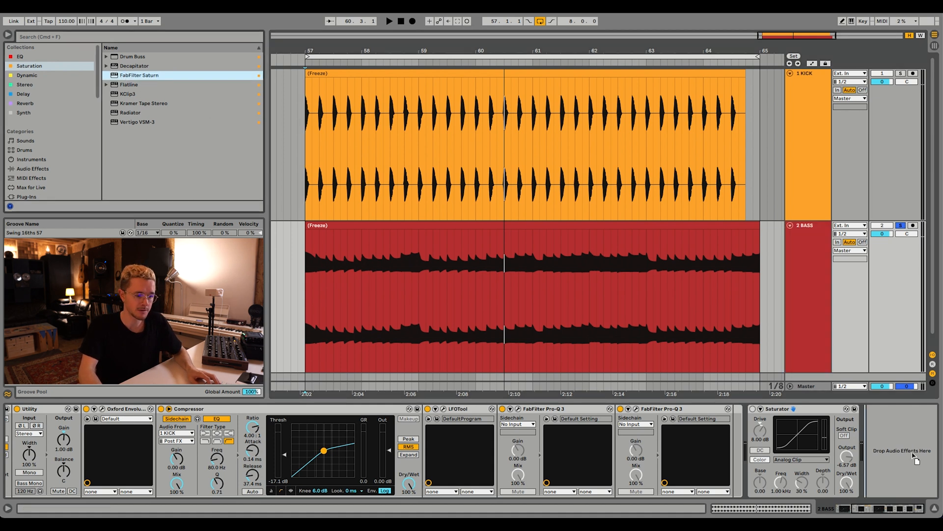
drag(903, 451, 904, 452)
drag(391, 219, 450, 193)
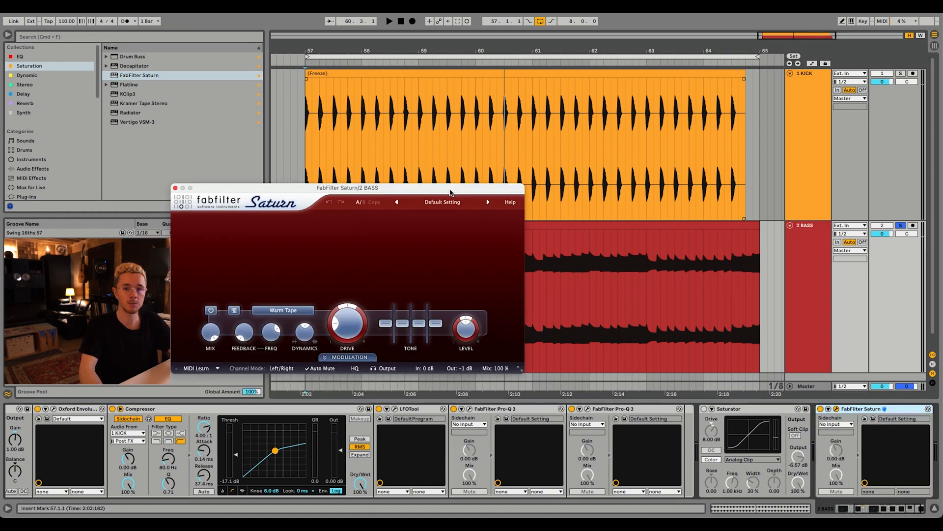
click(290, 310)
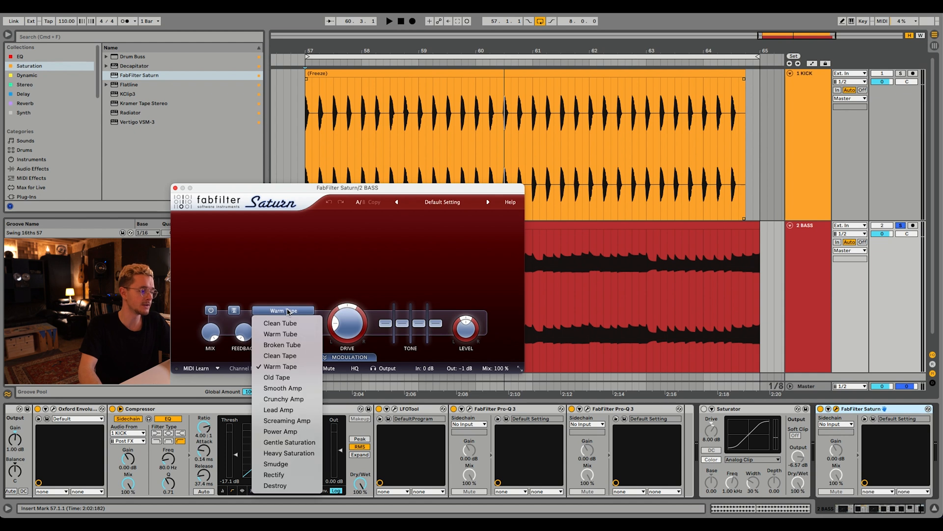
click(285, 336)
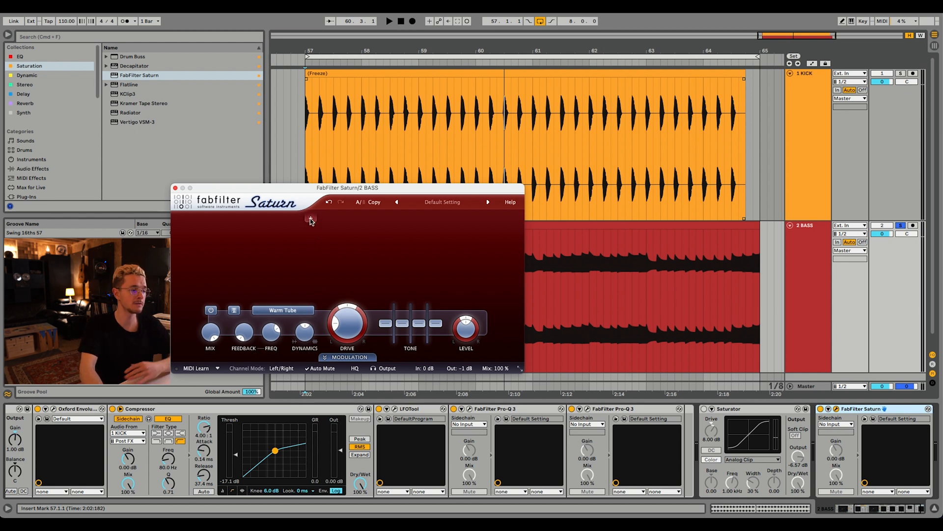
Split Saturn into two bands with the crossover just above 240 Hz and raise the upper band's Drive.
click(310, 219)
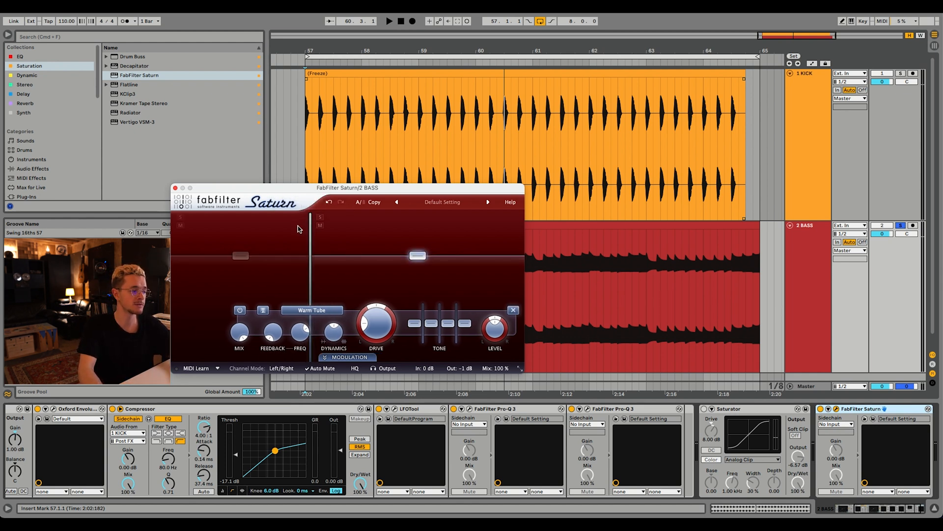
drag(310, 246, 297, 244)
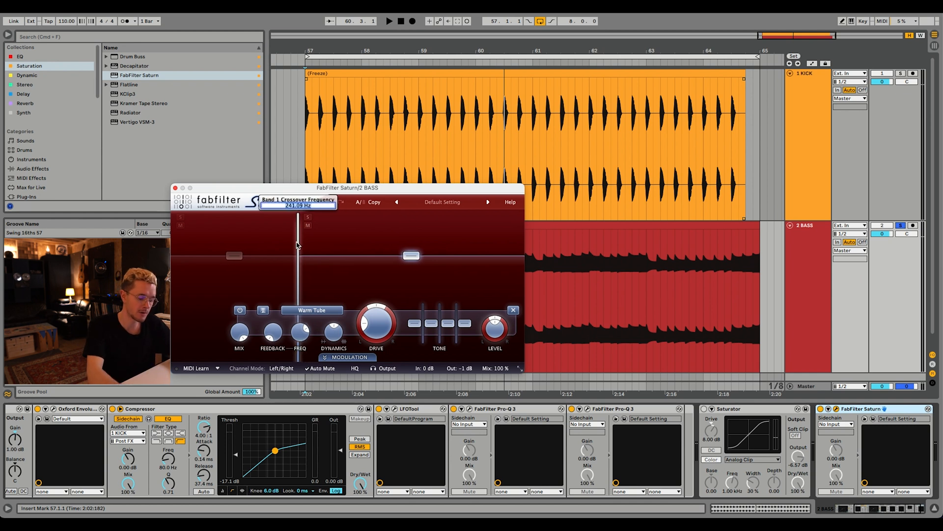
key(Return)
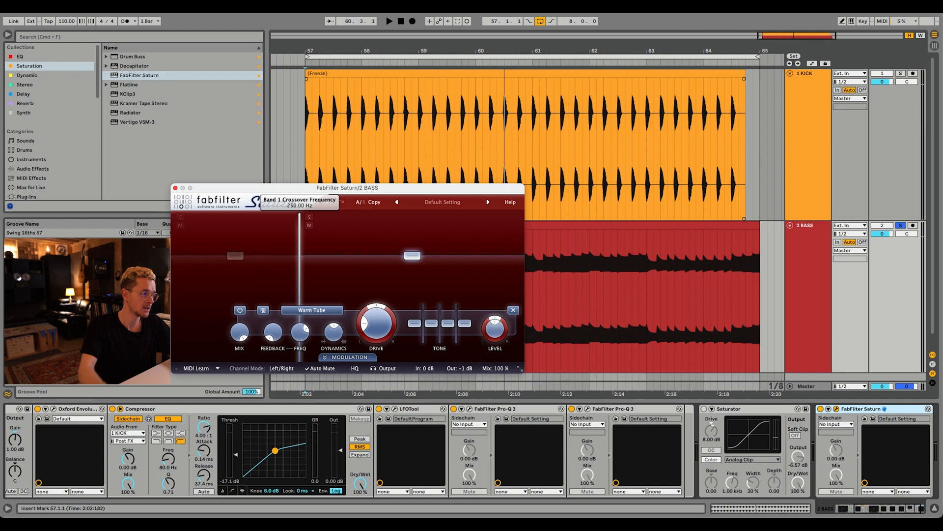
click(260, 237)
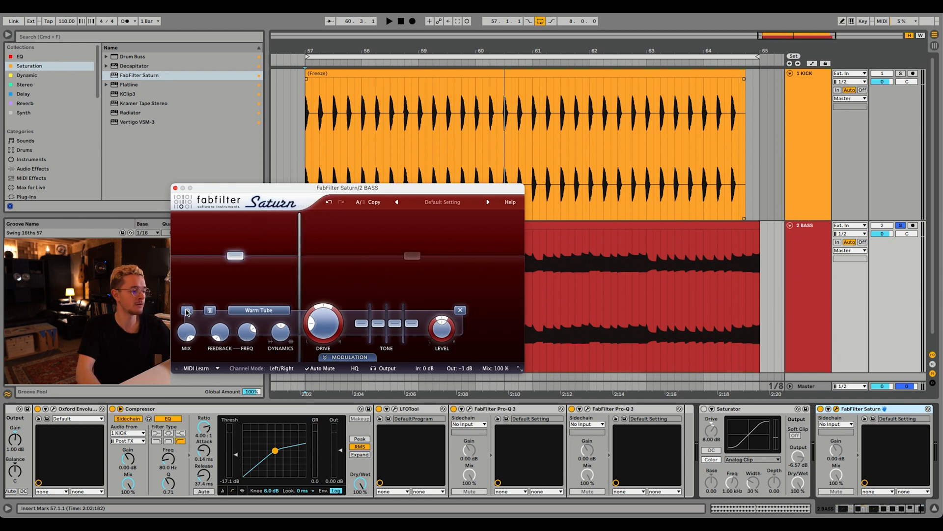
click(381, 277)
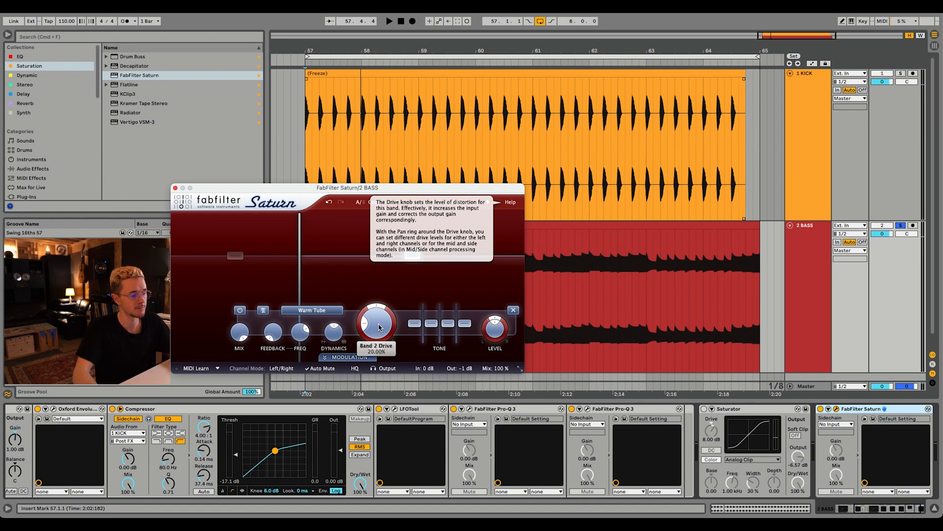
drag(378, 327, 393, 287)
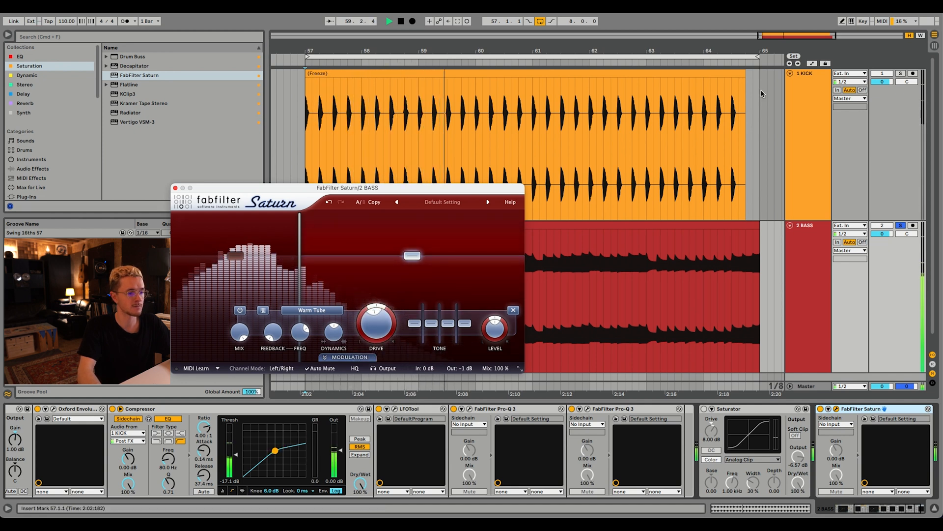
Unsolo the bass track and move FabFilter Saturn directly after LFOTool in the rack, ahead of both Pro-Q 3 devices.
click(901, 226)
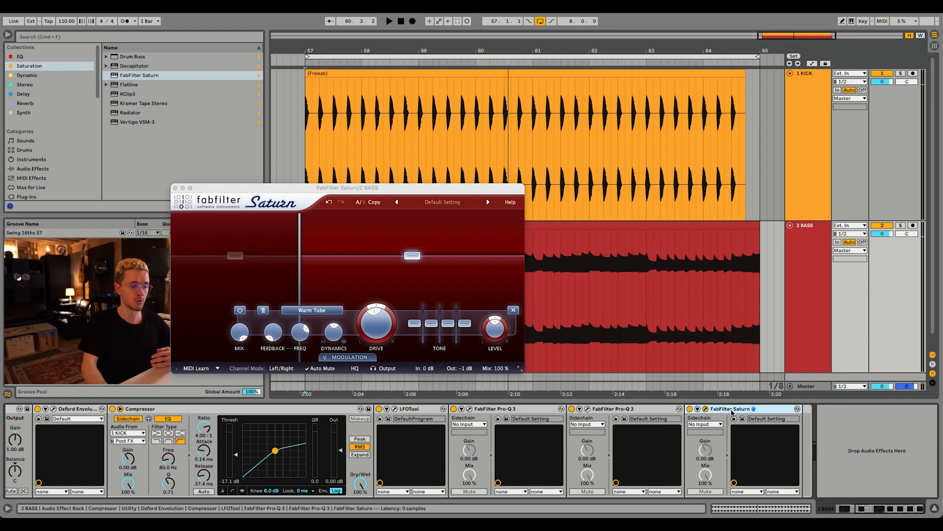
drag(711, 415, 488, 451)
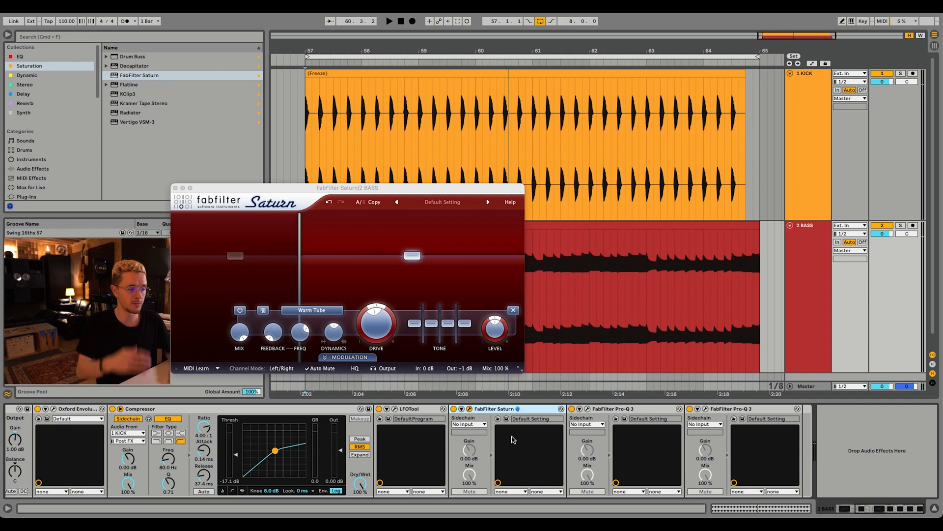
Play the kick and bass from bar 57 while checking the master level in FabFilter Pro-L 2, and select the bass track.
click(306, 171)
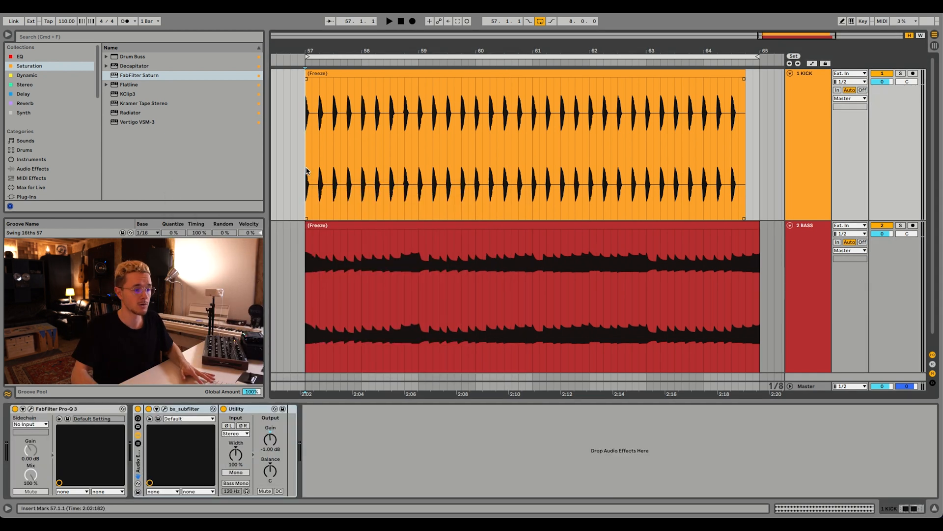
key(space)
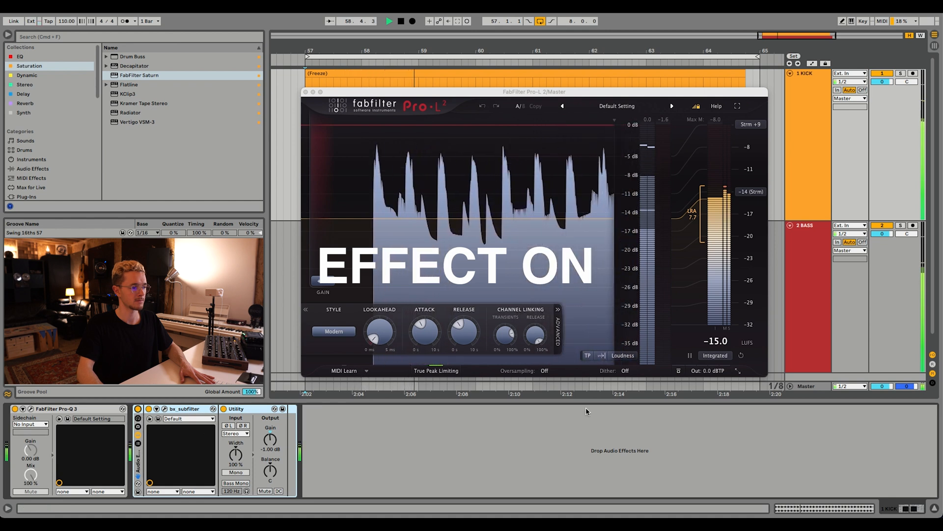
click(829, 299)
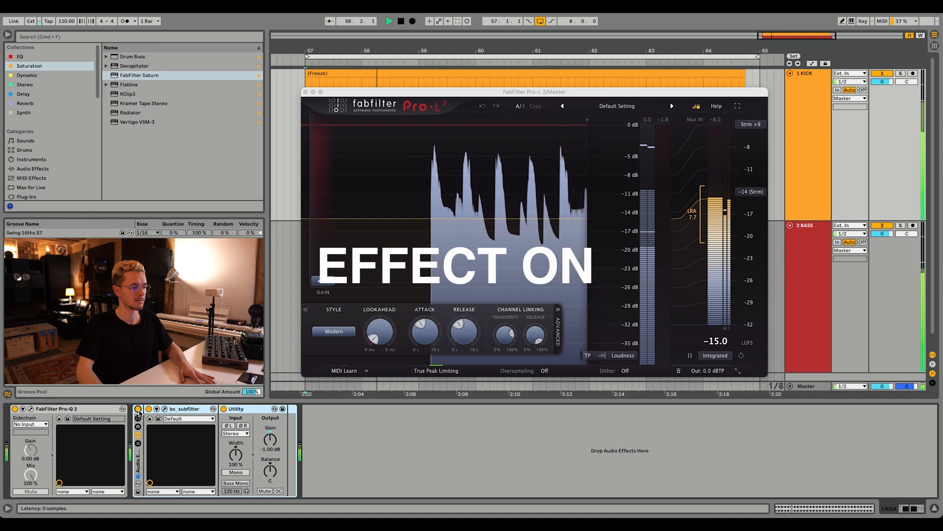
click(829, 299)
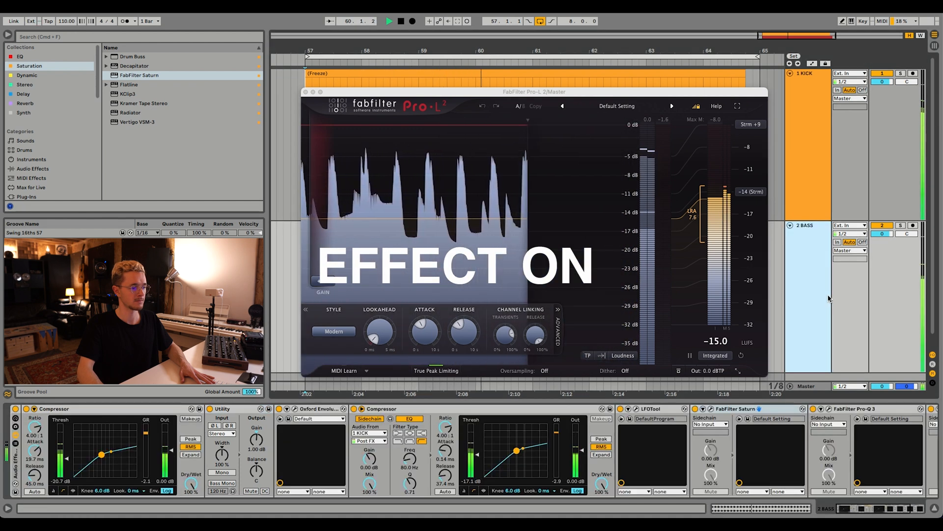